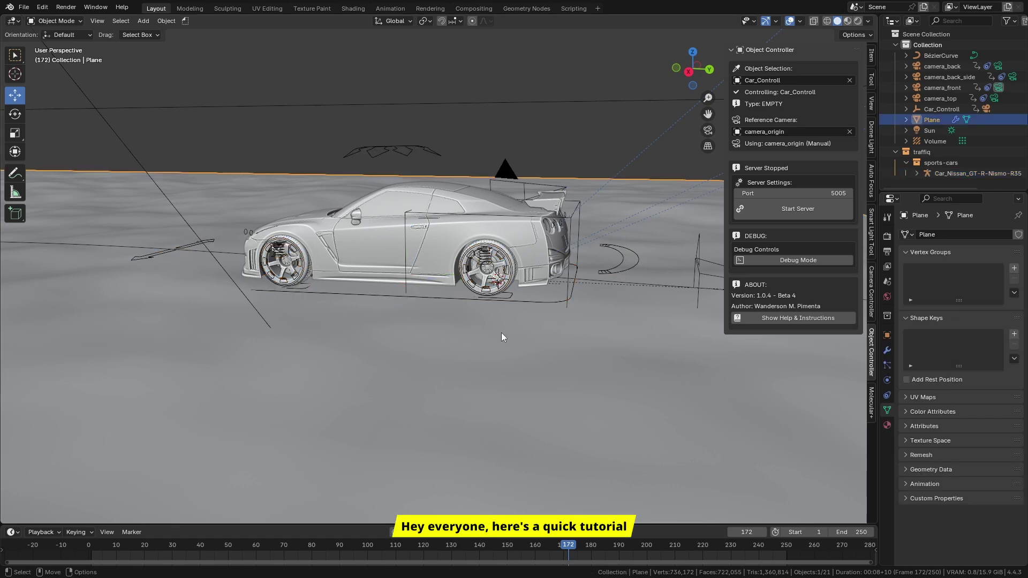
Select the Car_Controll empty around the car's rear and try moving it
left_click(573, 224)
left_click_drag(538, 279, 506, 289)
right_click(483, 283)
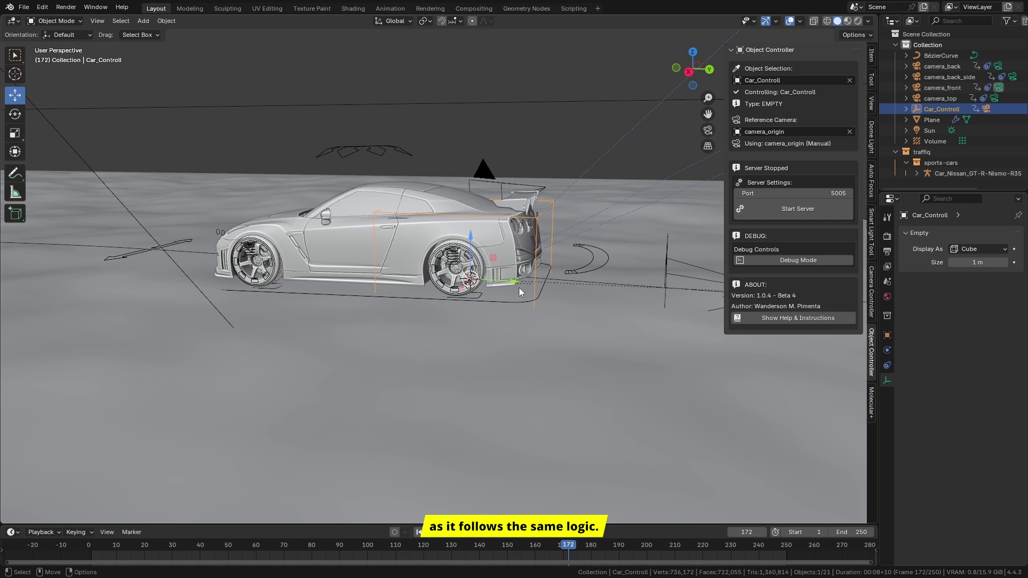
middle_click_drag(505, 291, 505, 224)
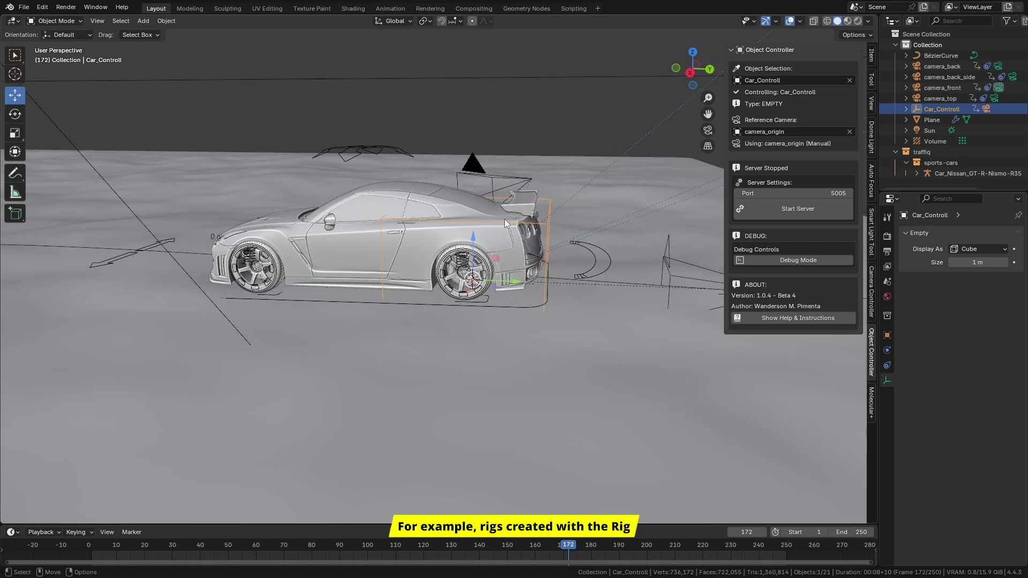
Select the car's armature and switch it to Pose Mode with the Root bone selected
left_click(458, 304)
key("ctrl+Tab")
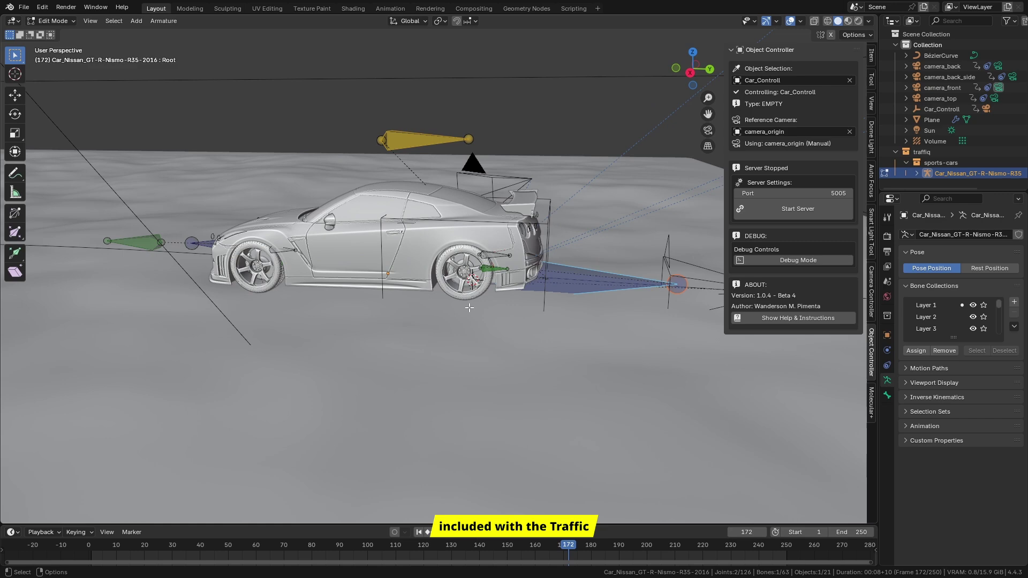
left_click(476, 299)
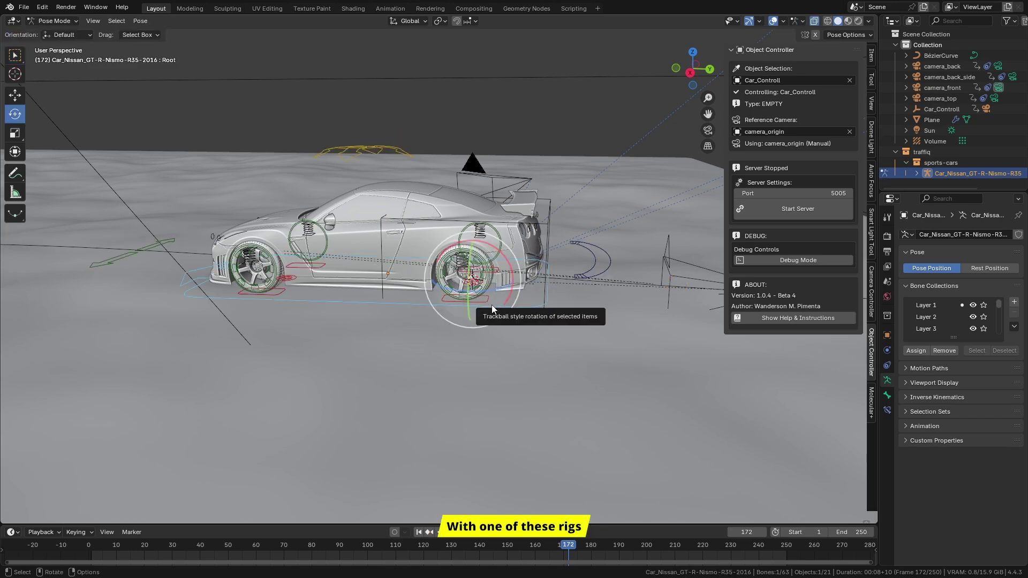
Activate the Move tool and locate the selected Root bone in the outliner hierarchy
scroll(492, 304, "up", 2)
key("shift+space")
key("g")
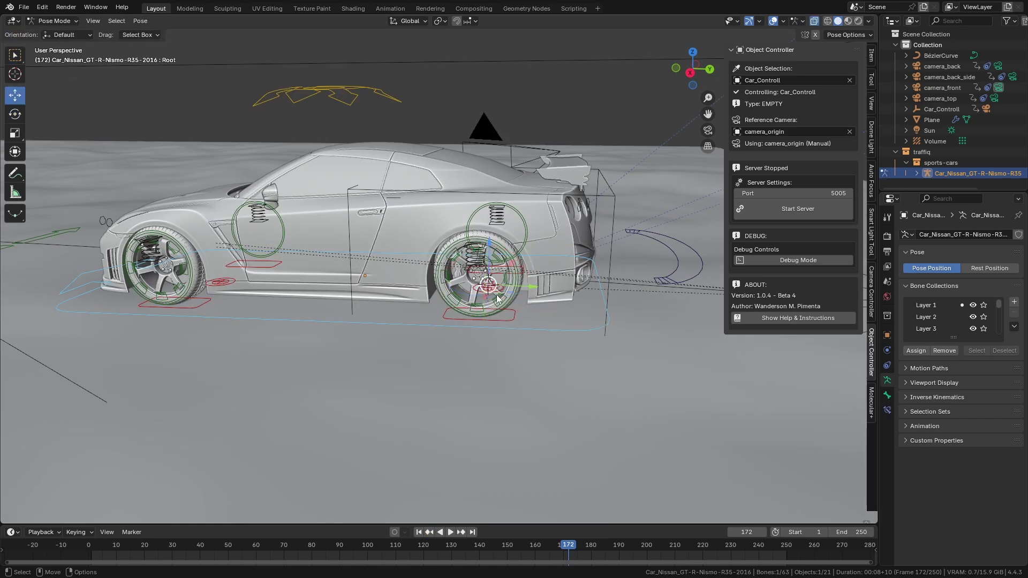
scroll(522, 322, "down", 2)
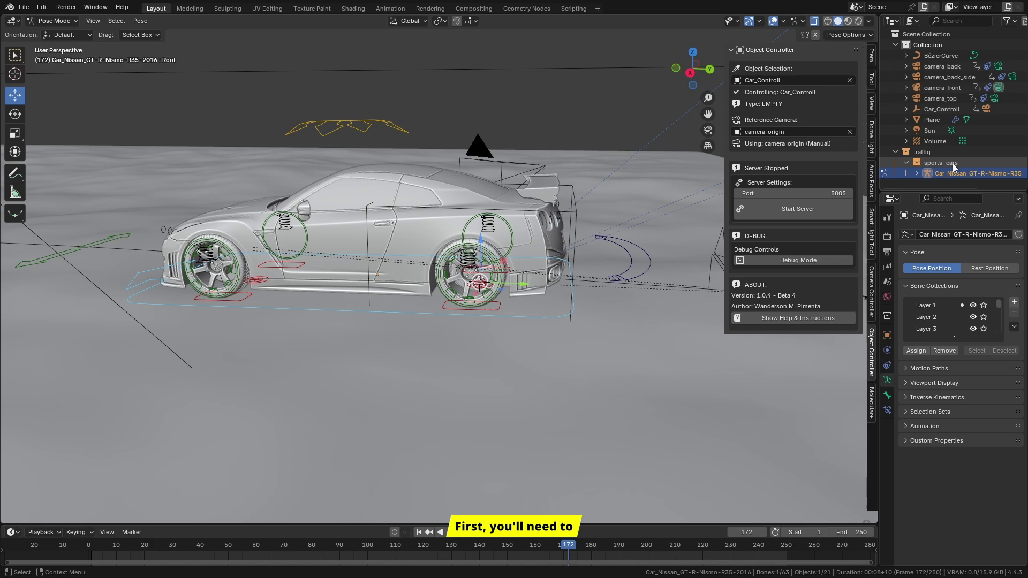
key("KP_Decimal")
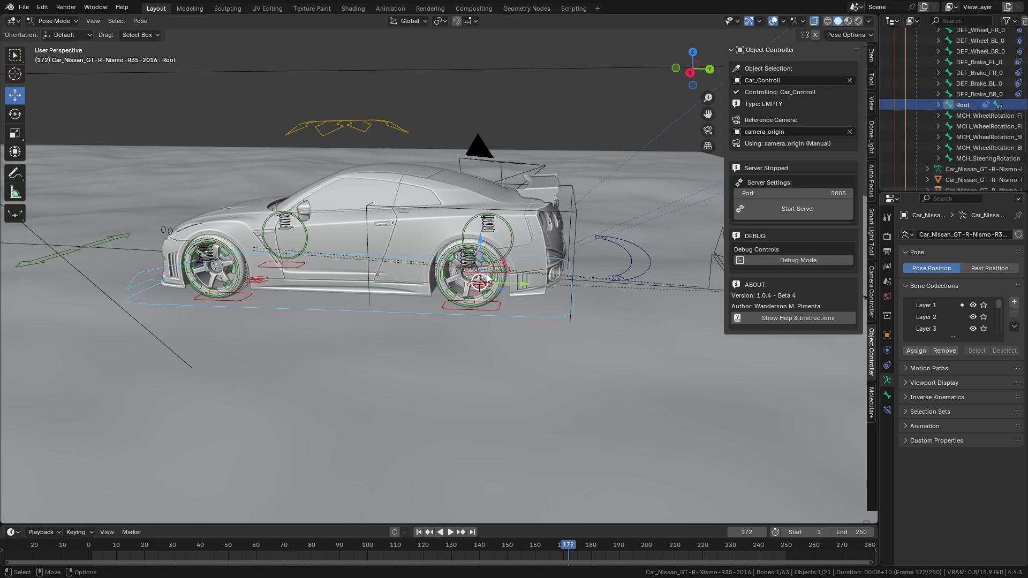
Try moving the Root bone, and snap the 3D cursor to the selected bone
key("g")
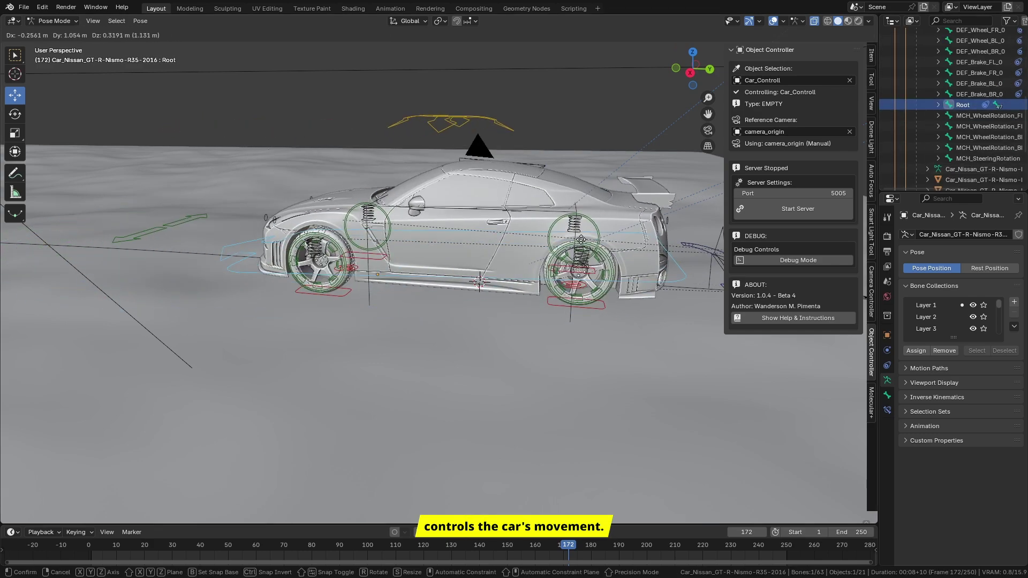
left_click(500, 321)
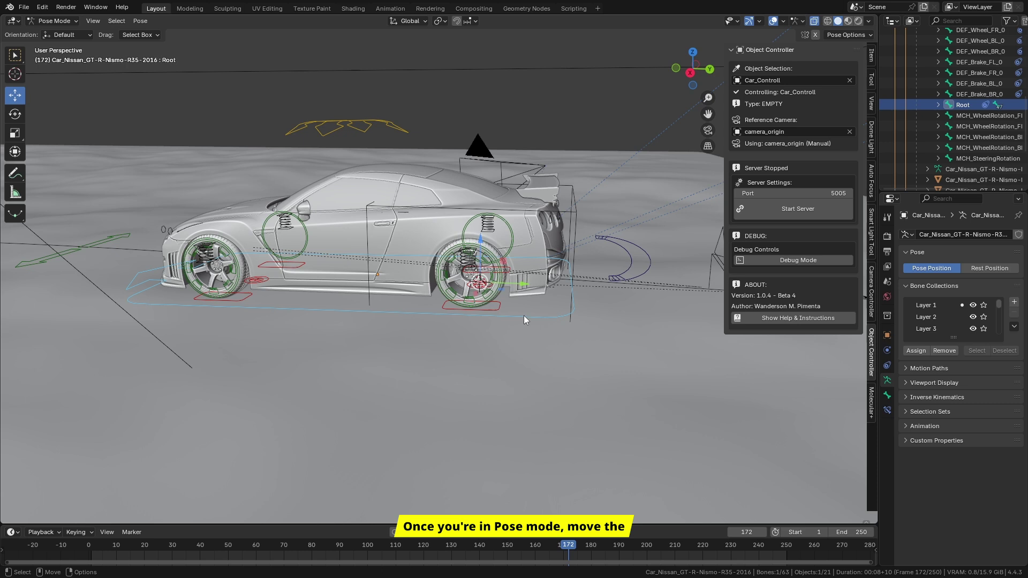
key("shift+s")
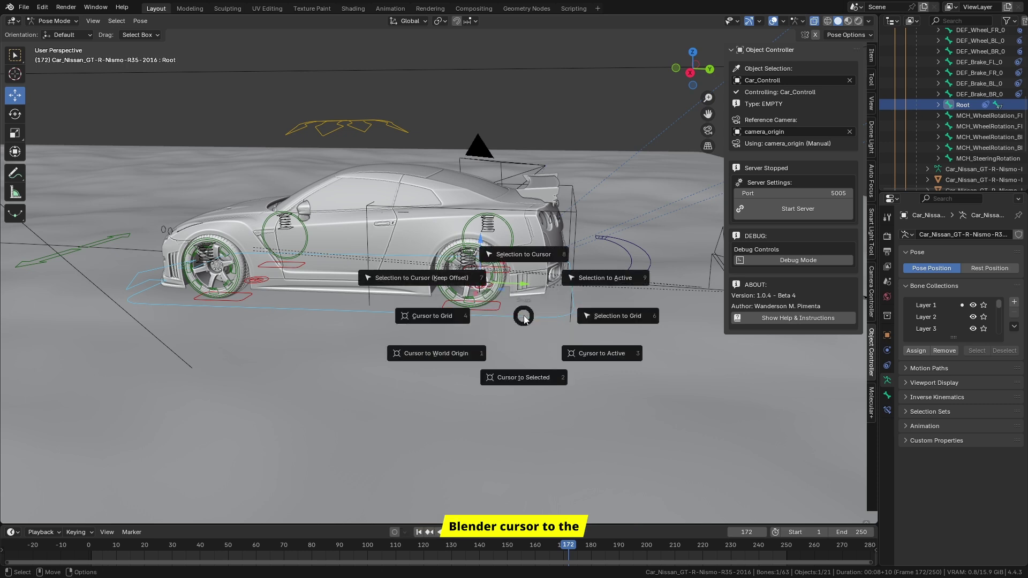
left_click(530, 380)
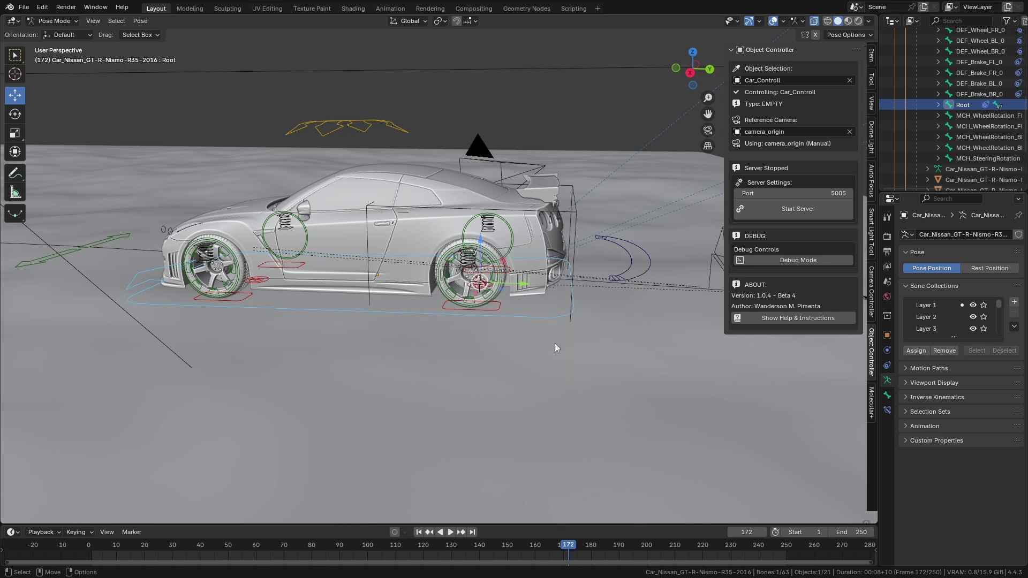
Return to Object Mode, select the Car_Controll empty and inspect its placement at the 3D cursor
key("ctrl+Tab")
left_click(577, 211)
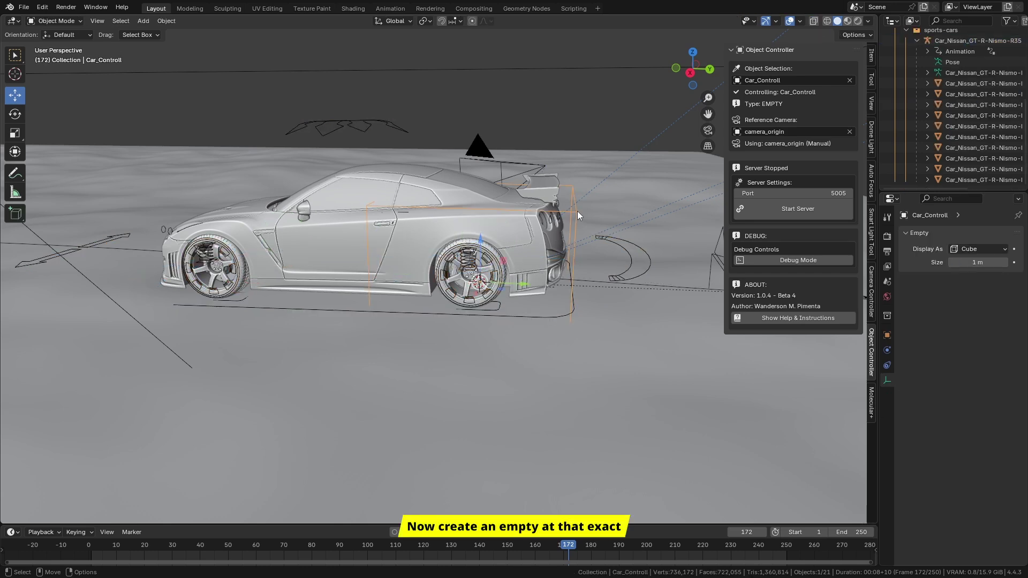
scroll(515, 267, "up", 6)
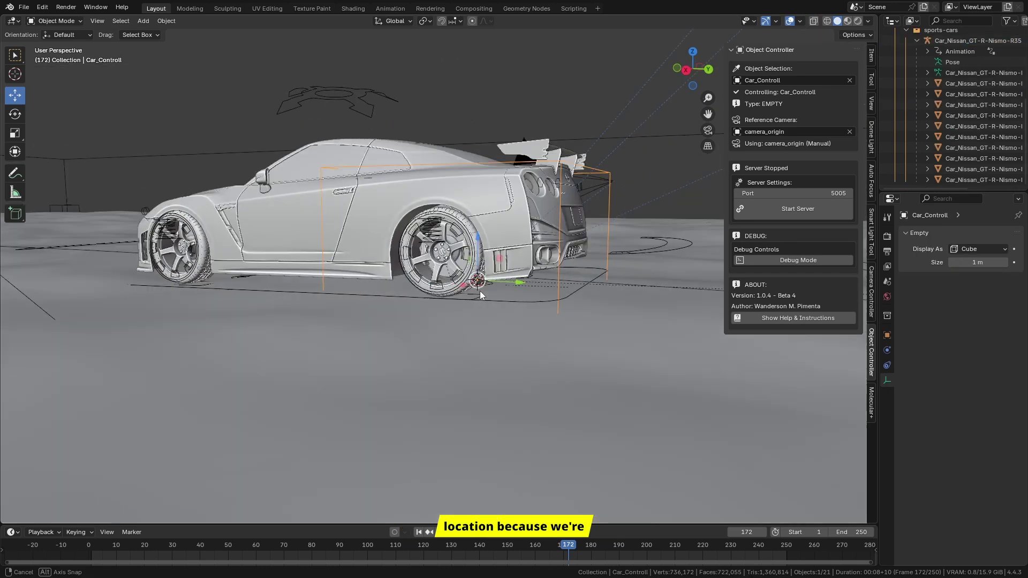
middle_click_drag(478, 257, 483, 295)
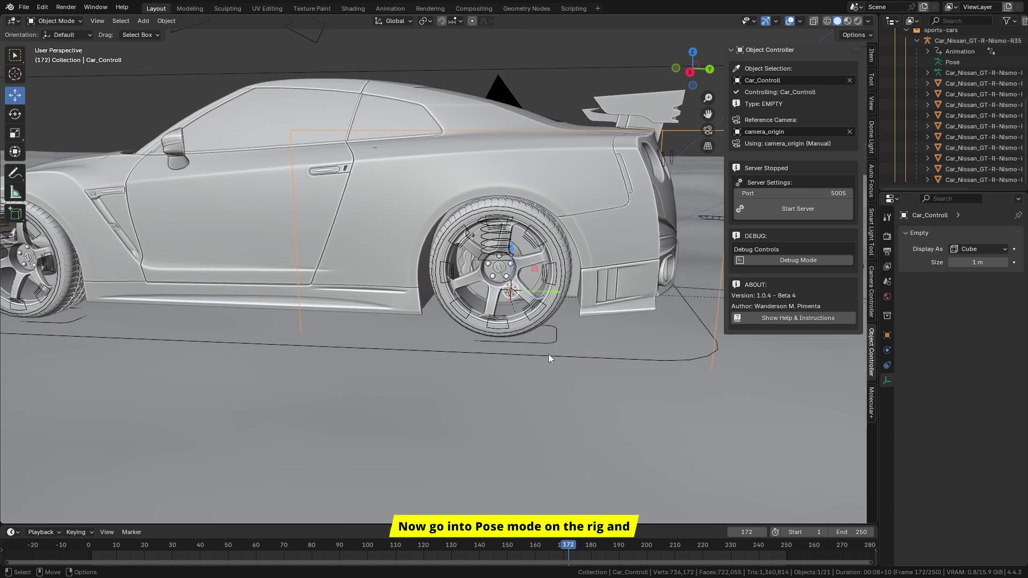
Select the rig's Root bone in Pose Mode and show its Child Of constraint targeting the Car_Controll empty
key("ctrl+Tab")
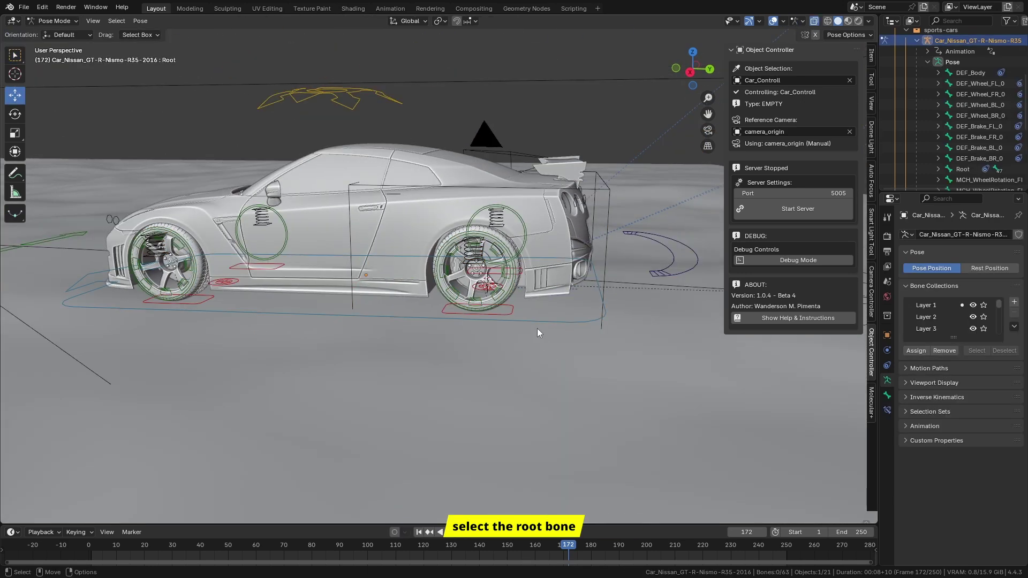
left_click(541, 322)
left_click(888, 409)
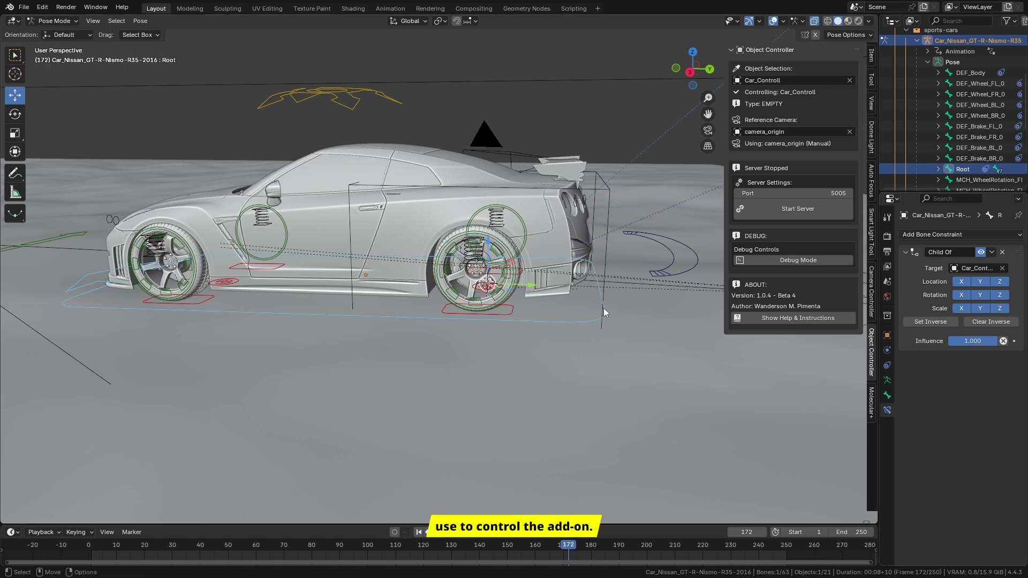
Return to Object Mode and try moving the Car_Controll empty to test whether the rig follows it
key("ctrl+Tab")
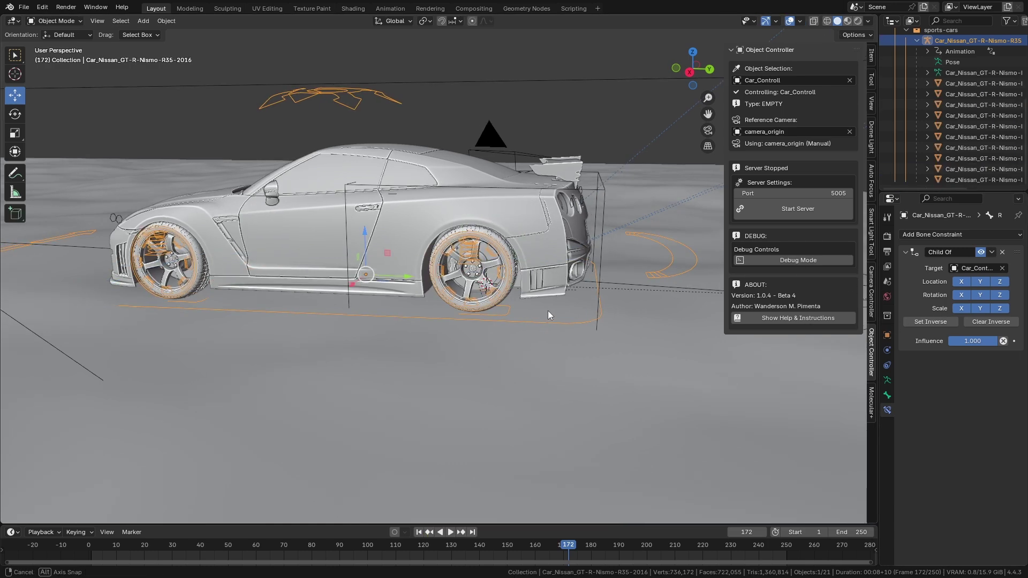
left_click(602, 192)
key("g")
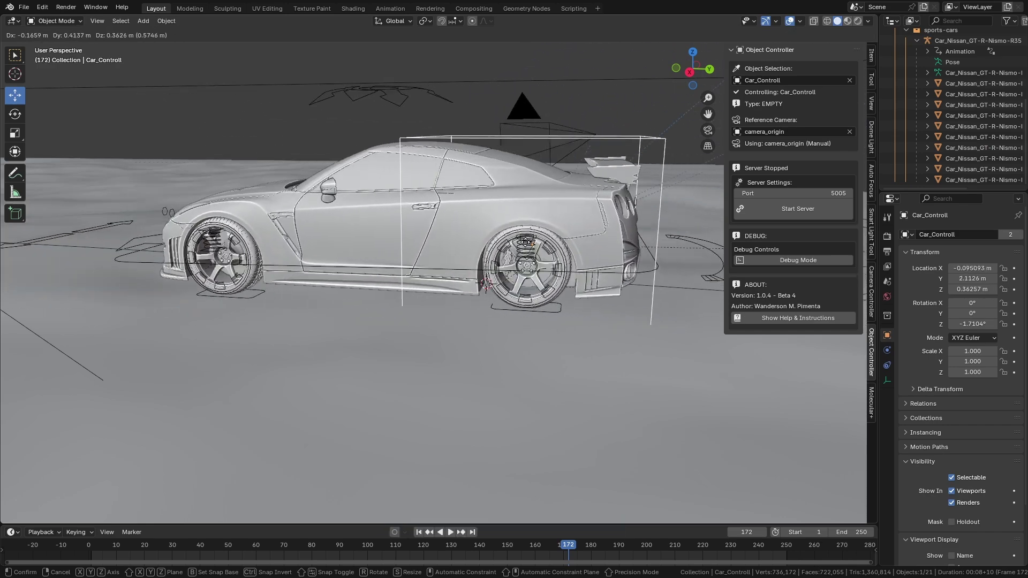
right_click(513, 247)
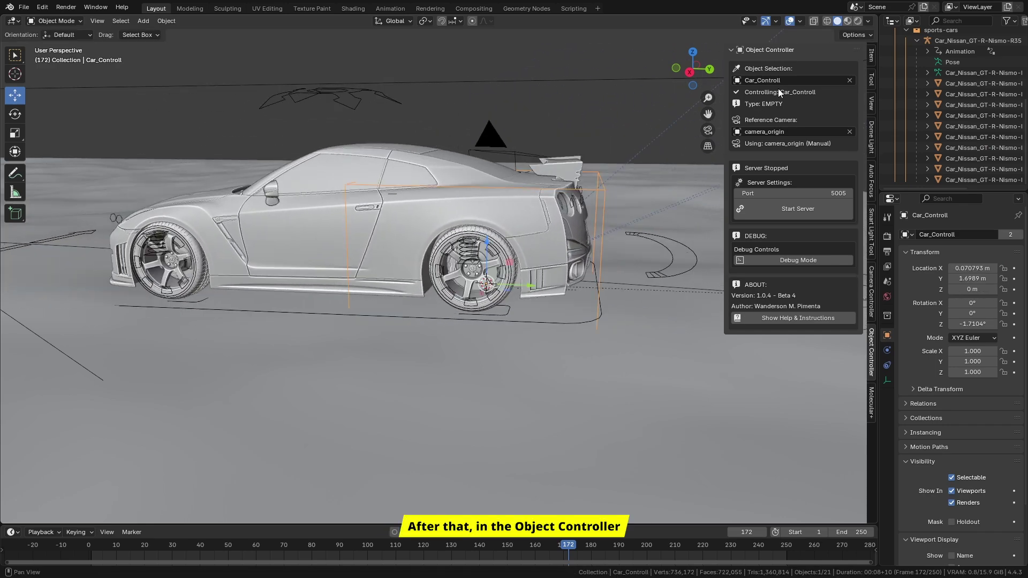
Review the available objects in the Object Controller's object selection, keeping Car_Controll as the controlled object
left_click(789, 80)
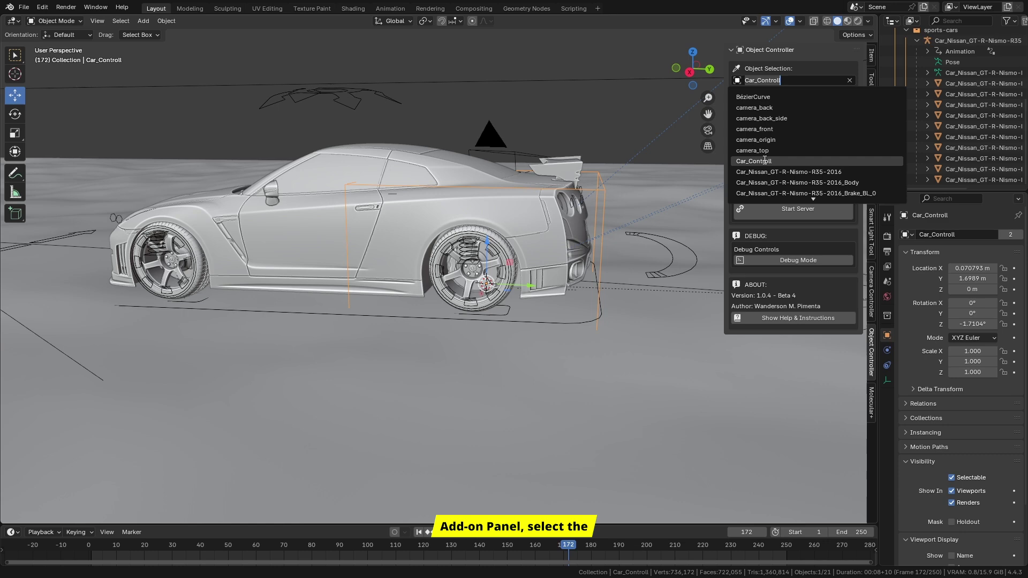
left_click(765, 73)
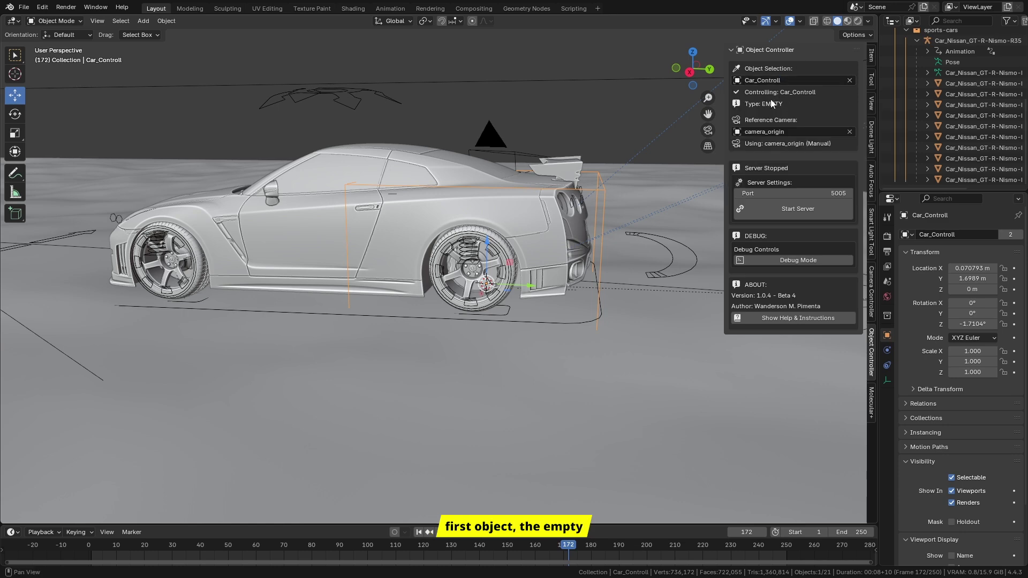
Put the car rig in Pose Mode and try moving the Steering bone in front of the car along the X axis
middle_click_drag(549, 240, 381, 305)
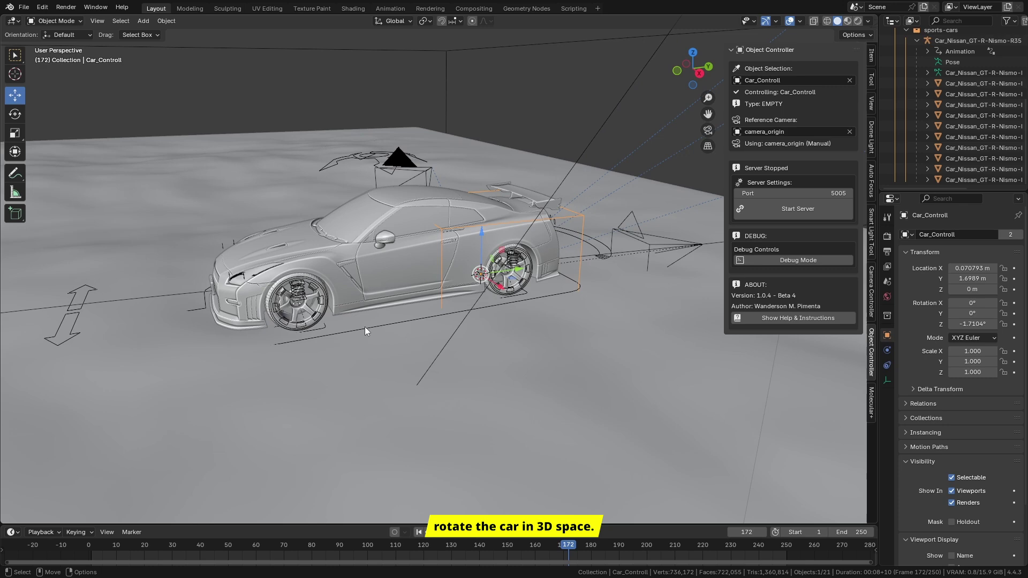
left_click(365, 330)
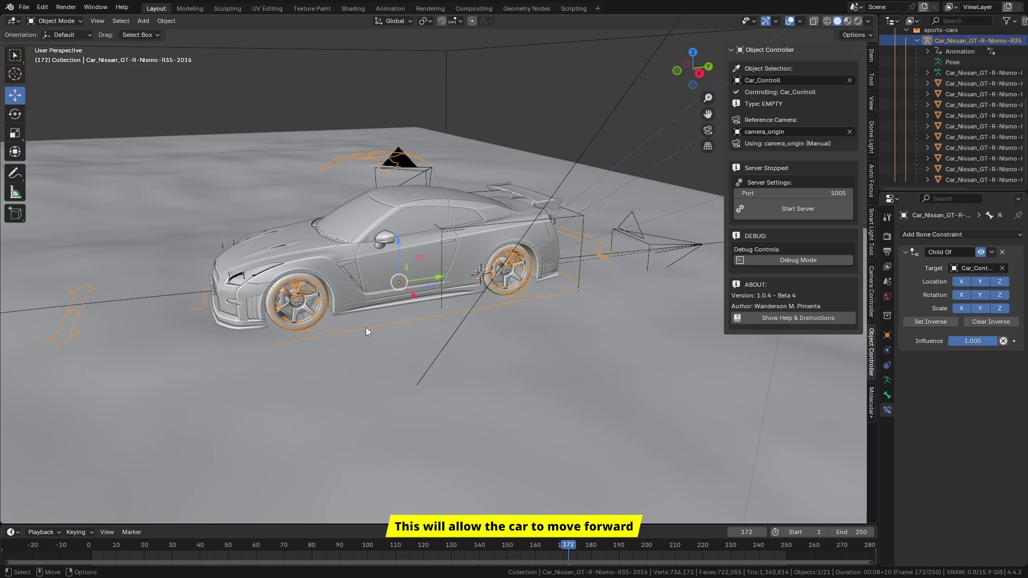
key("ctrl+Tab")
scroll(367, 327, "down", 3)
middle_click_drag(367, 327, 339, 322)
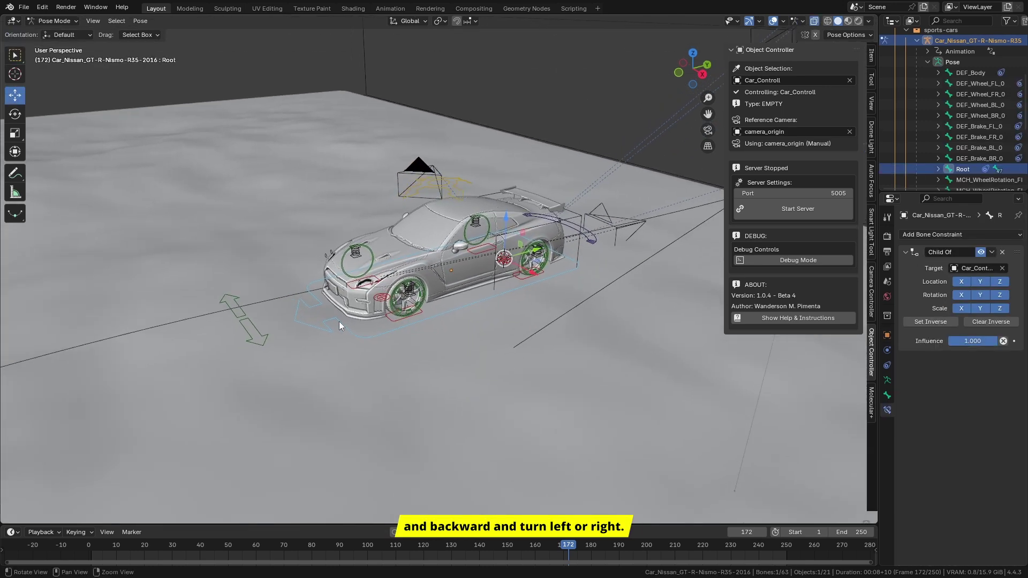
left_click(262, 336)
key("g")
key("x")
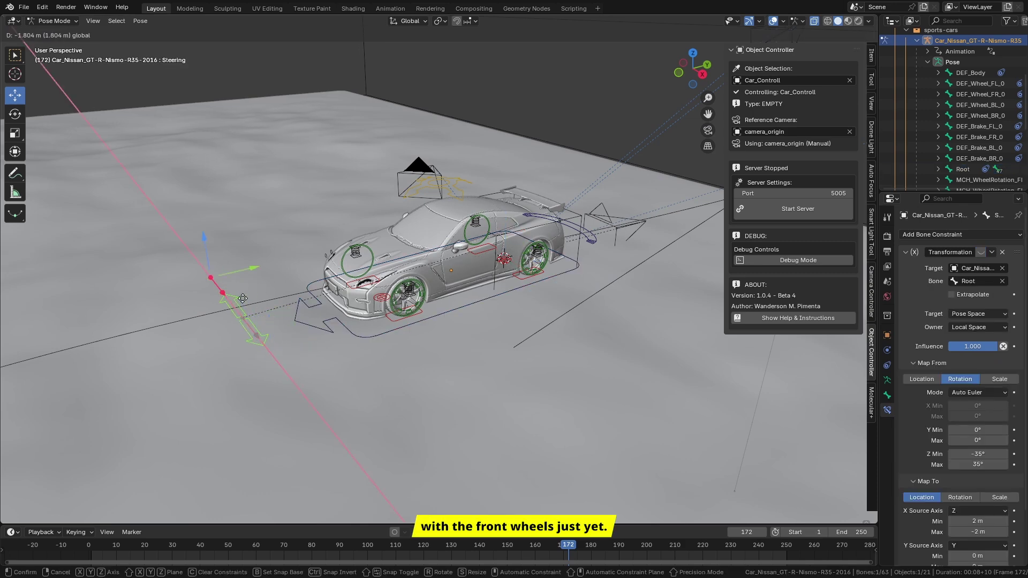
left_click(270, 336)
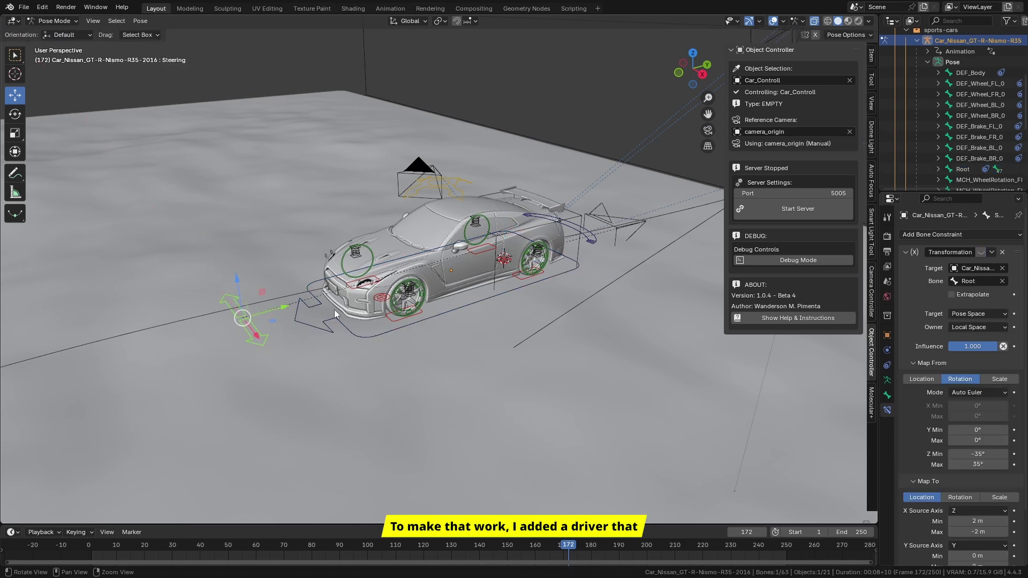
Show the Steering bone's transform values and examine its driven X location
middle_click_drag(263, 325, 536, 225)
left_click(872, 54)
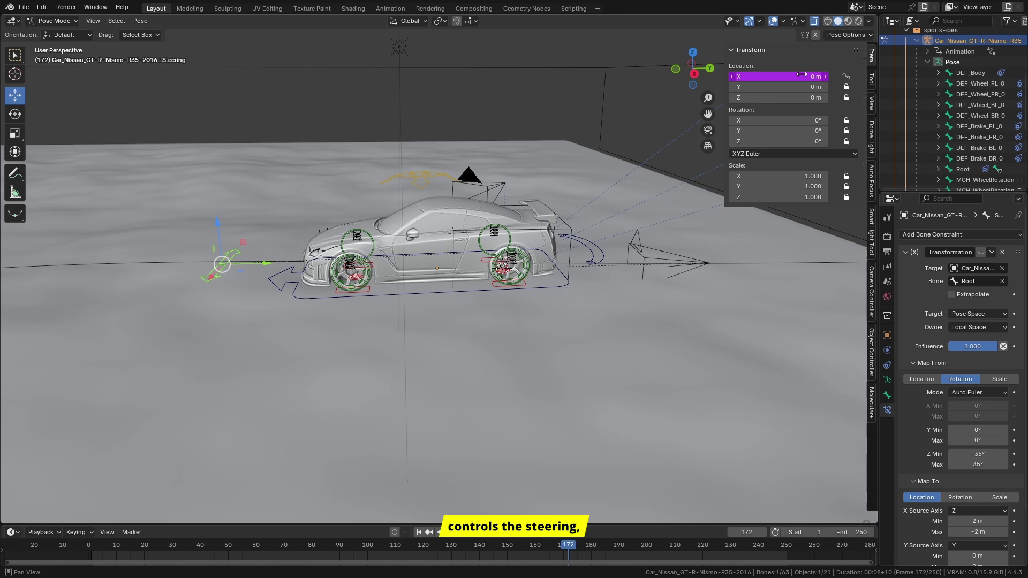
scroll(280, 242, "up", 4)
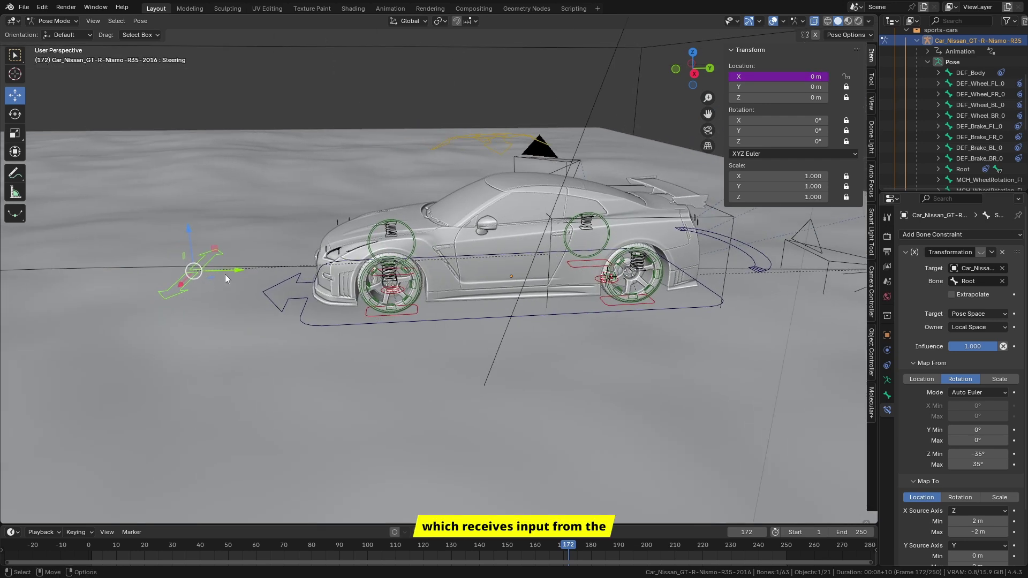
mouse_move(446, 282)
middle_mouse_down()
mouse_move(509, 285)
mouse_move(482, 295)
mouse_move(517, 268)
mouse_move(438, 256)
mouse_move(464, 288)
middle_mouse_up()
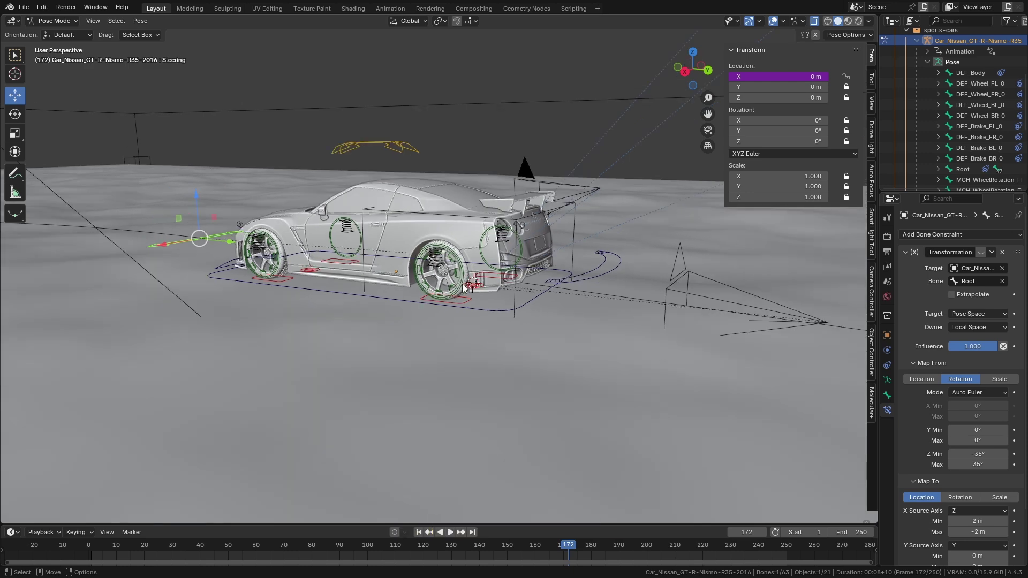
Return to Object Mode, make the camera_origin camera under Car_Controll selectable and select it
key("ctrl+Tab")
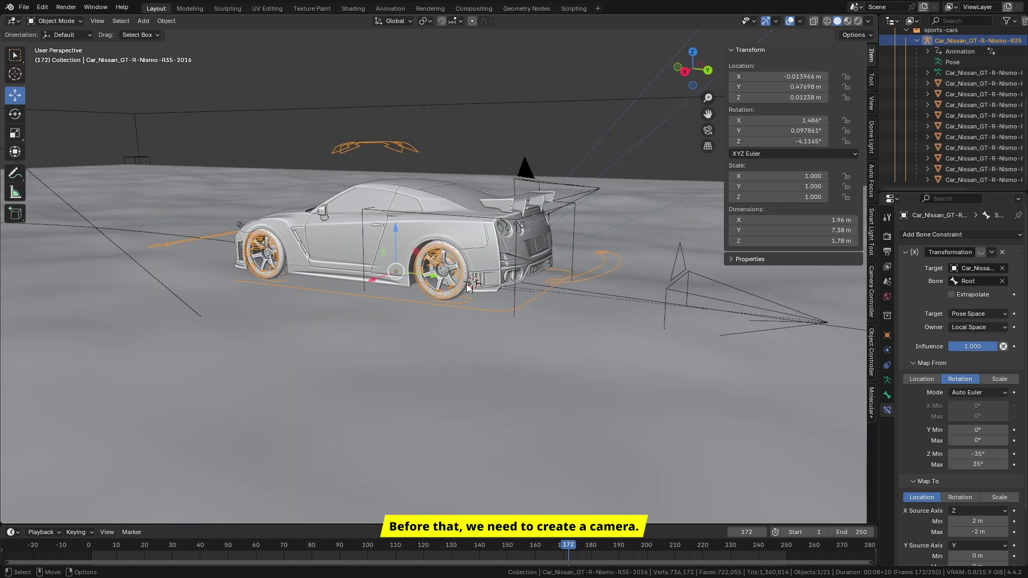
mouse_move(522, 258)
middle_mouse_down()
mouse_move(567, 288)
mouse_move(523, 277)
middle_mouse_up()
left_click(521, 281)
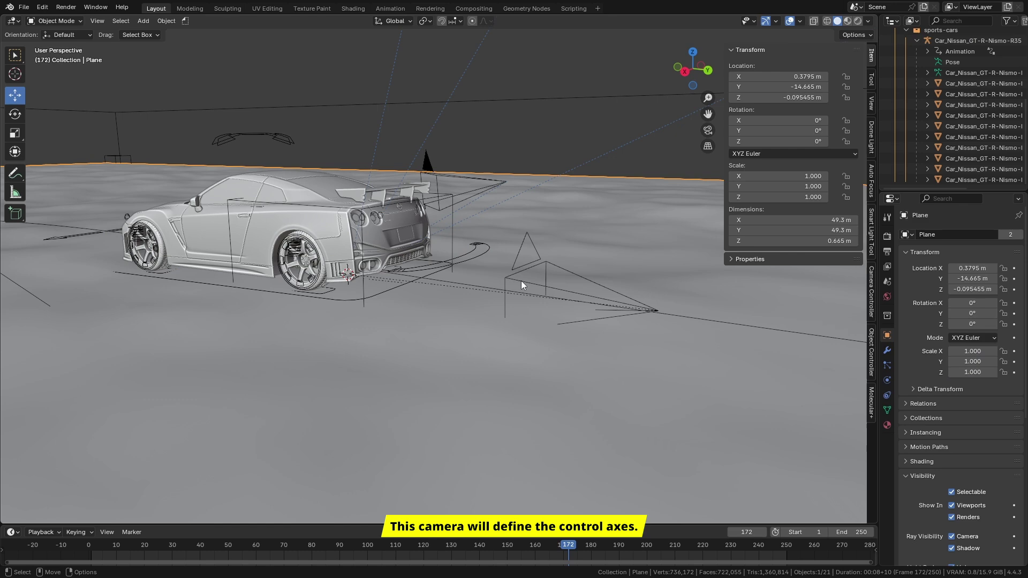
scroll(964, 108, "up", 5)
left_click(1016, 131)
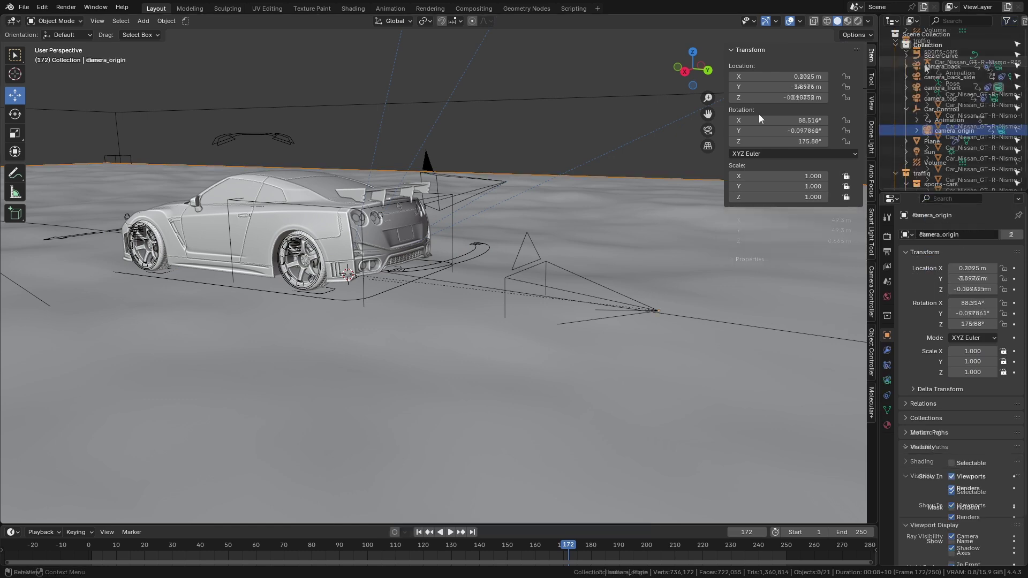
left_click(1016, 131)
Try moving the camera_origin camera behind the car
middle_click_drag(561, 292, 593, 246)
middle_click_drag(485, 248, 436, 246)
key("g")
key("Escape")
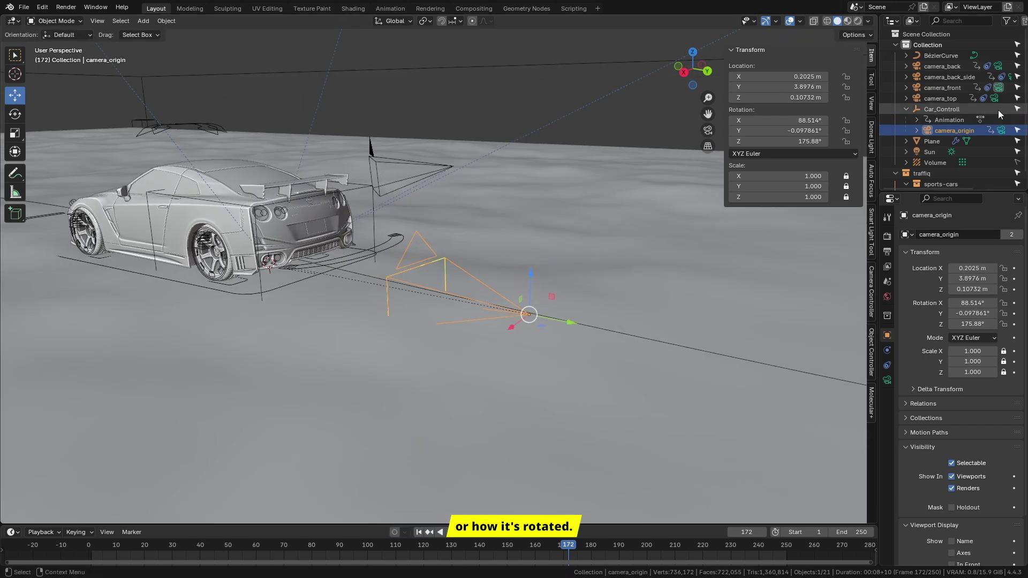
Look through camera_origin as the active scene camera and select the car rig
left_click(1001, 130)
key("KP_0")
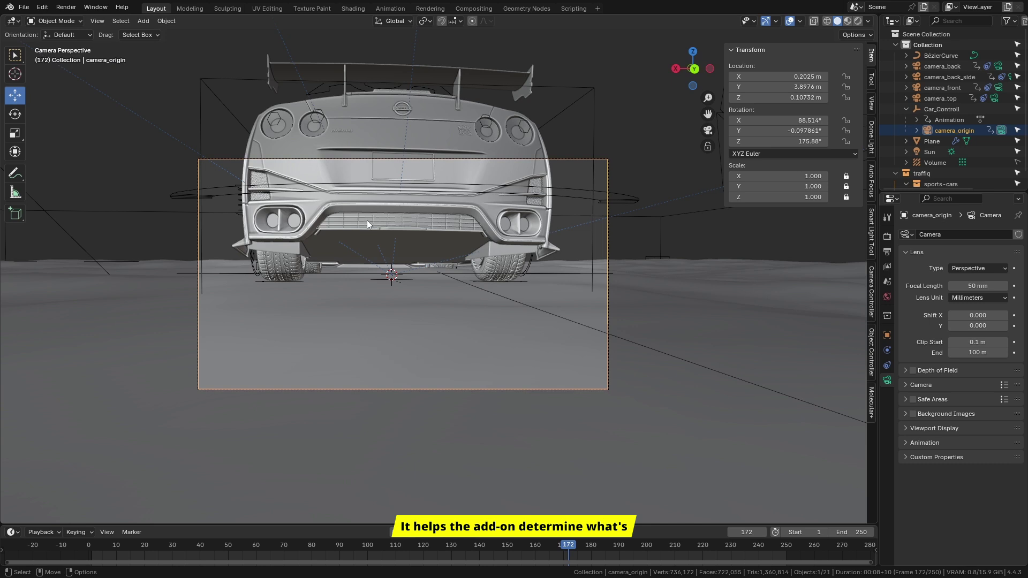
left_click(423, 272)
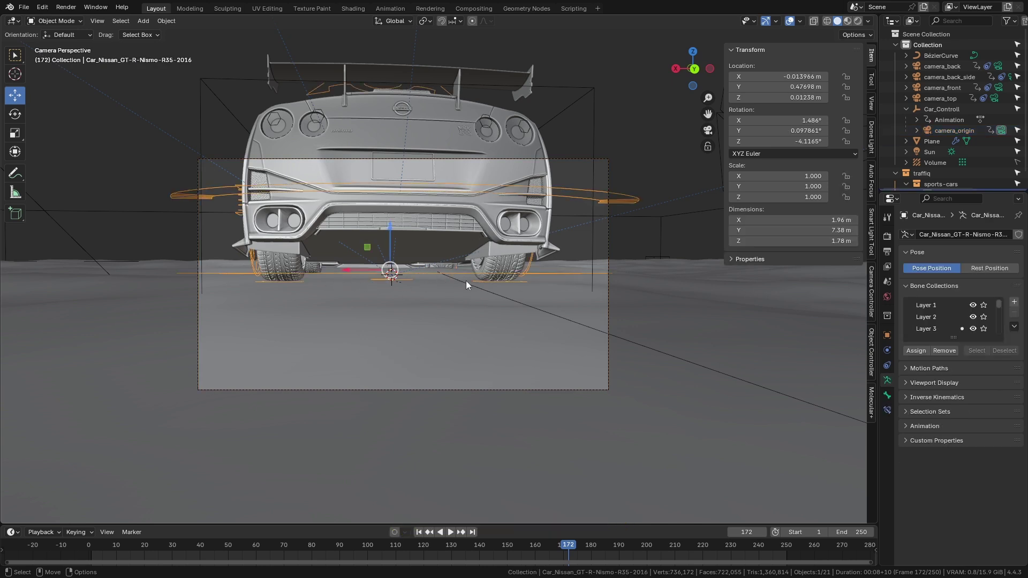
Leave the camera view, select the camera_origin camera behind the car and show the Object Controller settings with its reference camera
scroll(449, 285, "down", 1)
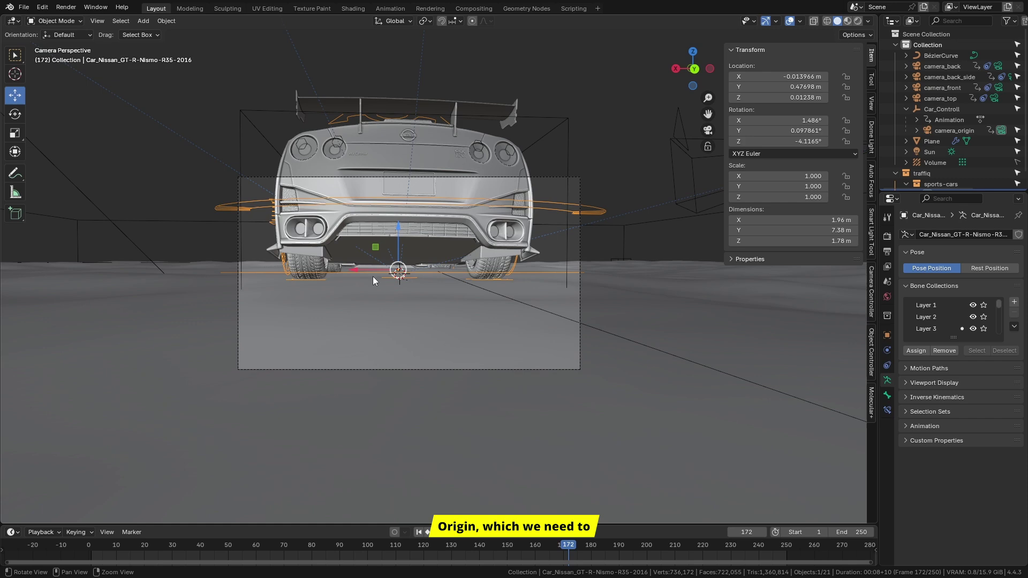
middle_click_drag(373, 277, 482, 283)
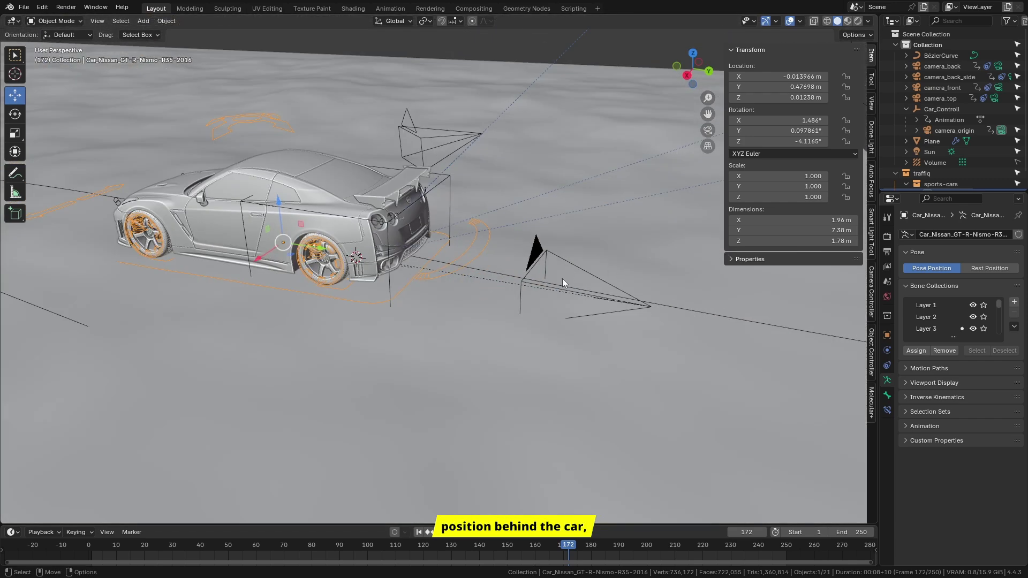
left_click(492, 271)
middle_click_drag(495, 271, 524, 252)
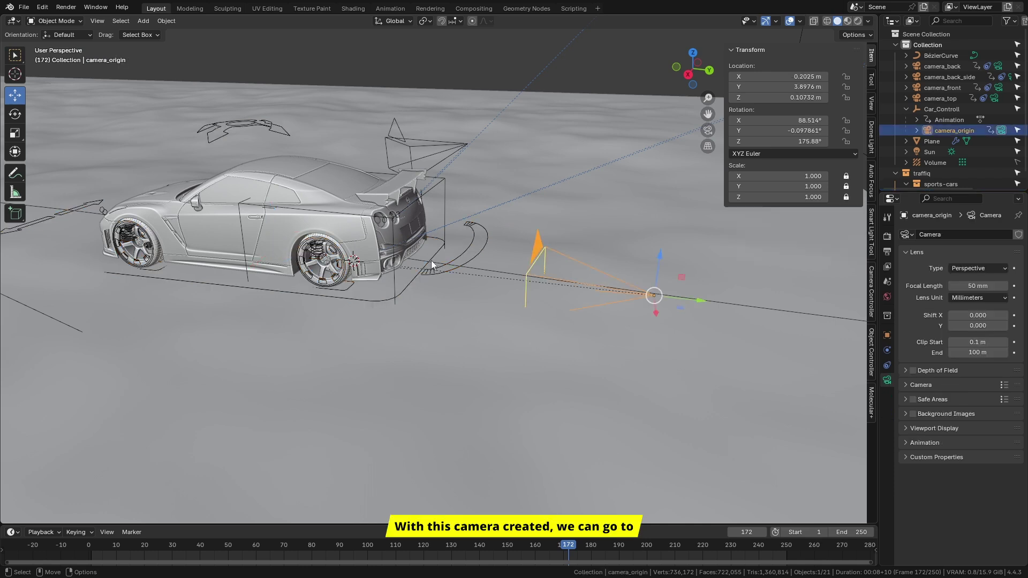
left_click(872, 352)
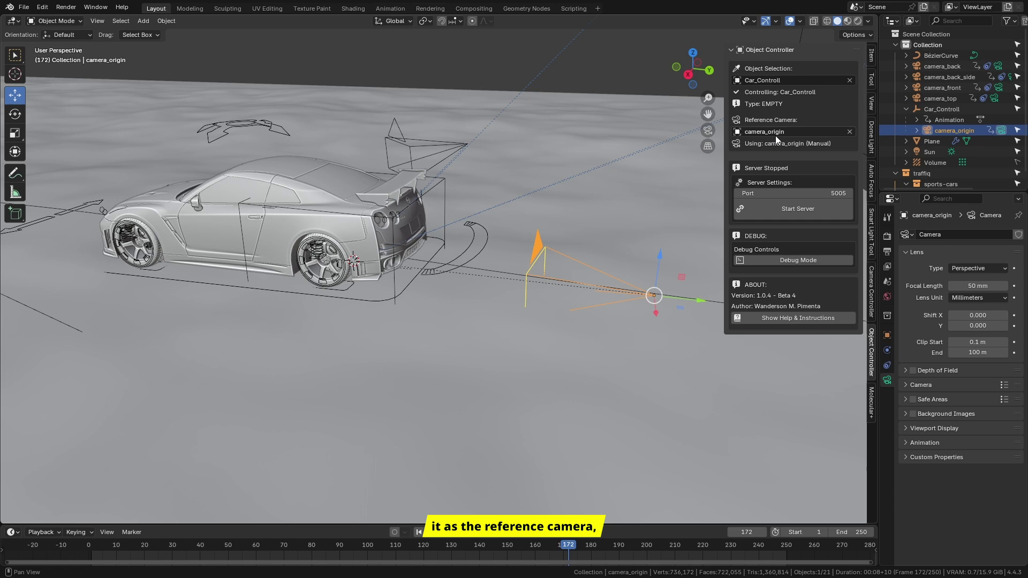
scroll(588, 279, "down", 1)
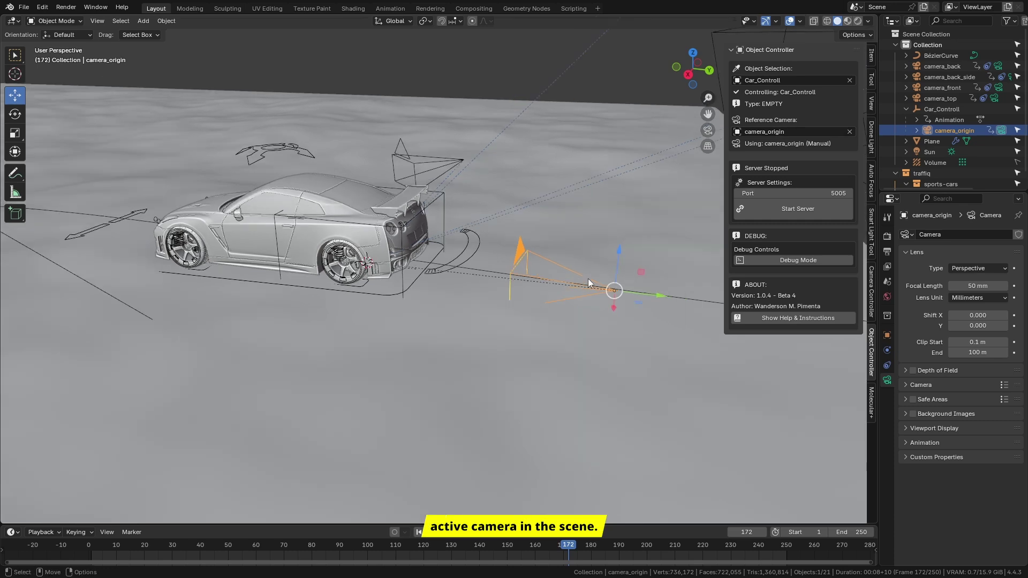
middle_click_drag(499, 281, 567, 278)
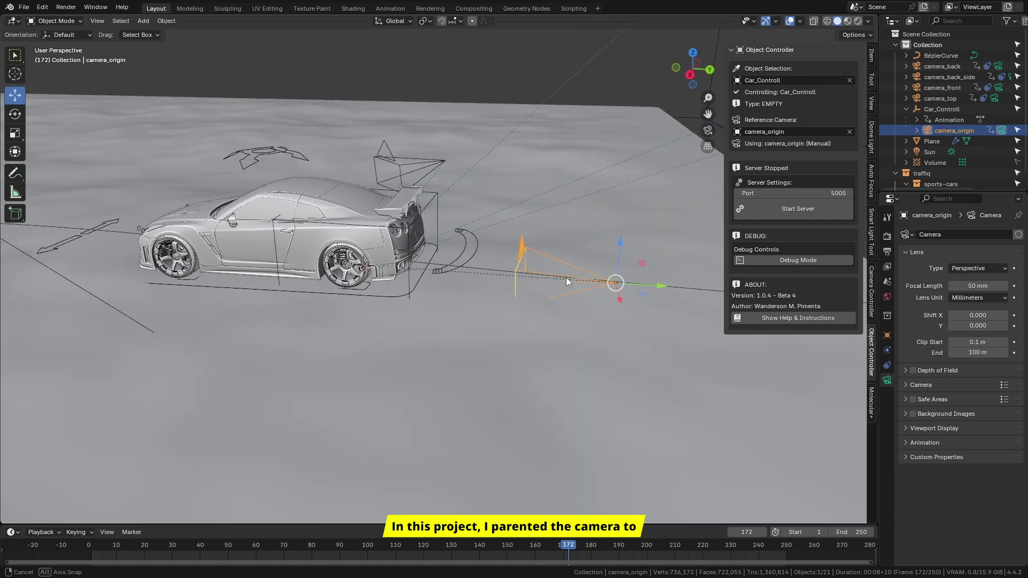
Try moving the Car_Controll empty along the global Y axis together with its parented camera
left_click(433, 216, "shift")
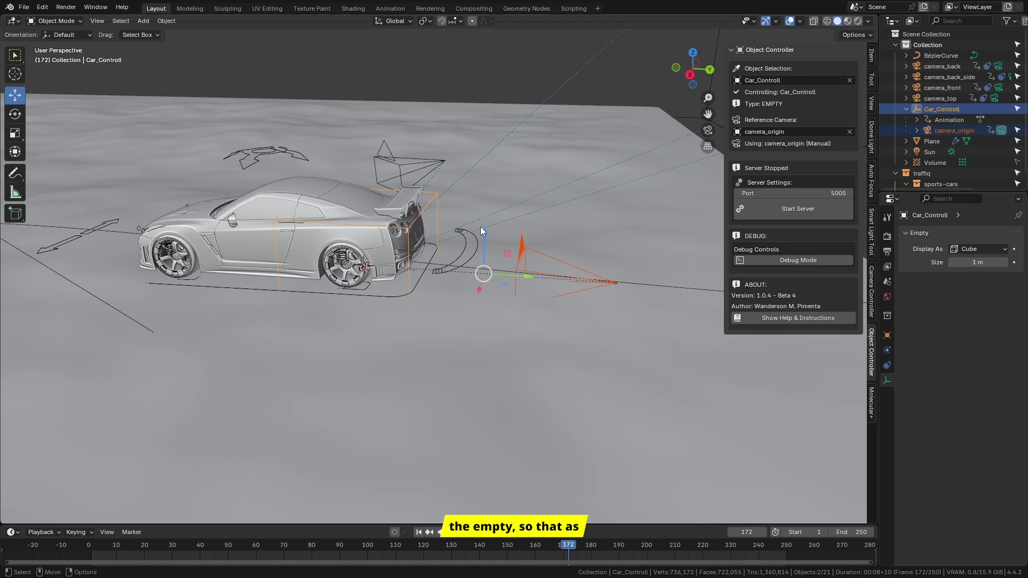
left_click(411, 246)
key("g")
key("y")
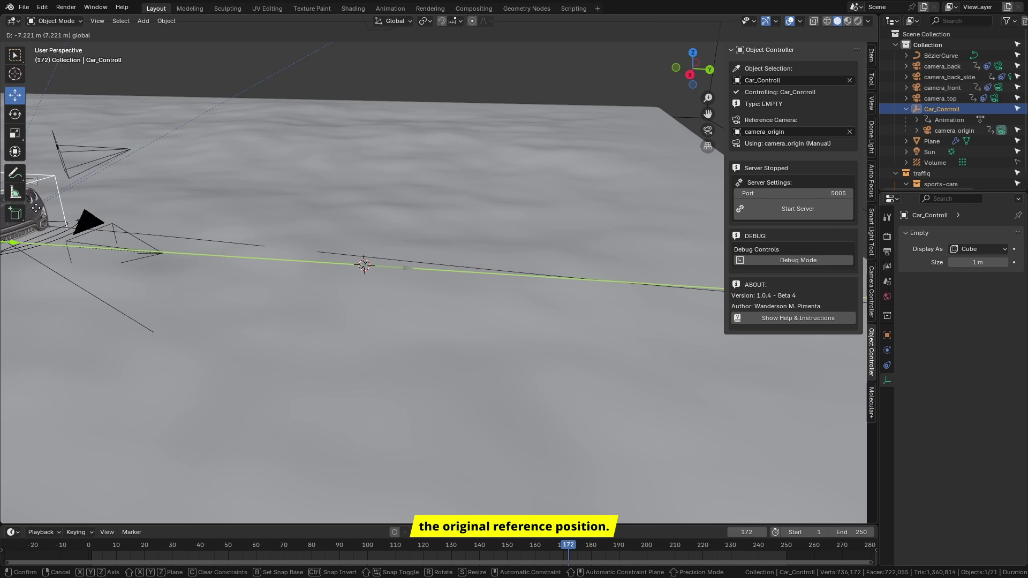
left_click(402, 256)
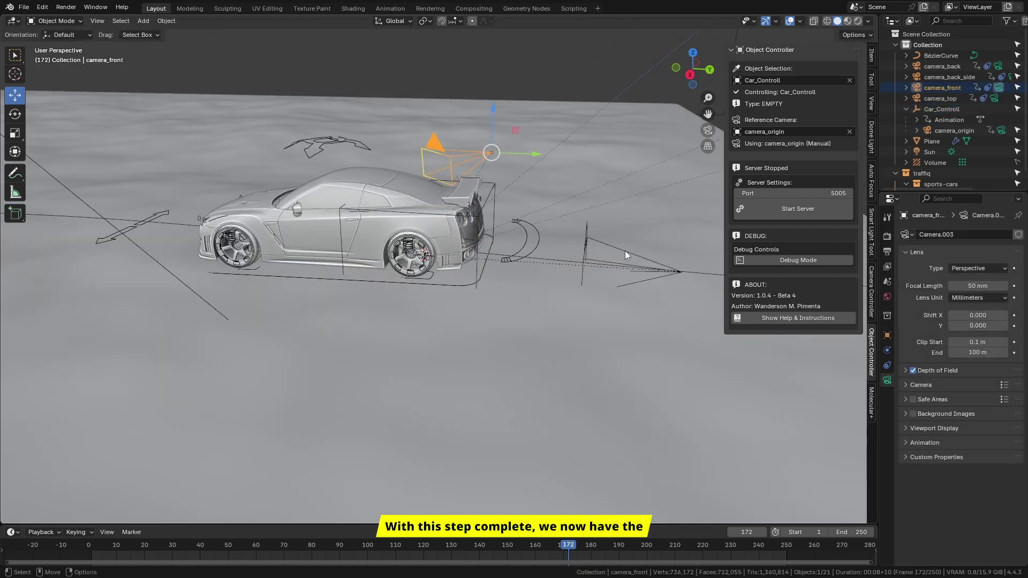
Select the camera_origin camera again and start the Object Controller server
left_click(622, 250)
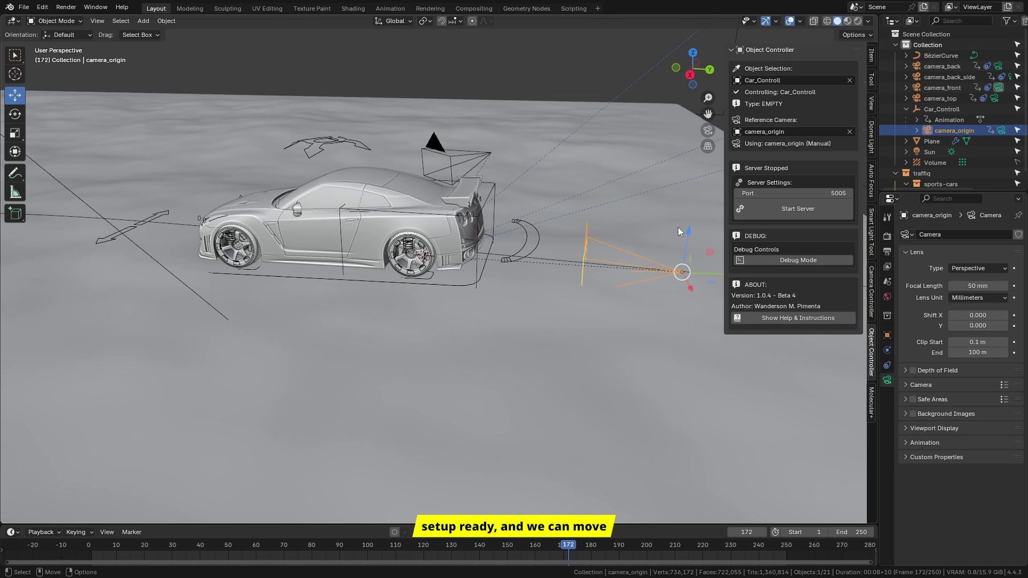
mouse_move(535, 255)
middle_mouse_down()
mouse_move(519, 249)
mouse_move(628, 236)
mouse_move(538, 245)
middle_mouse_up()
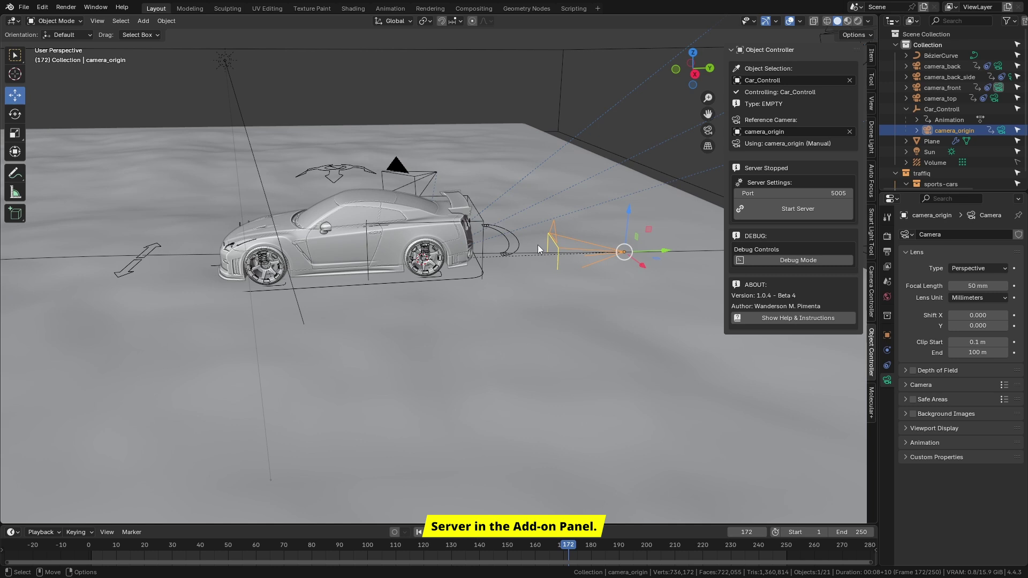
left_click(785, 208)
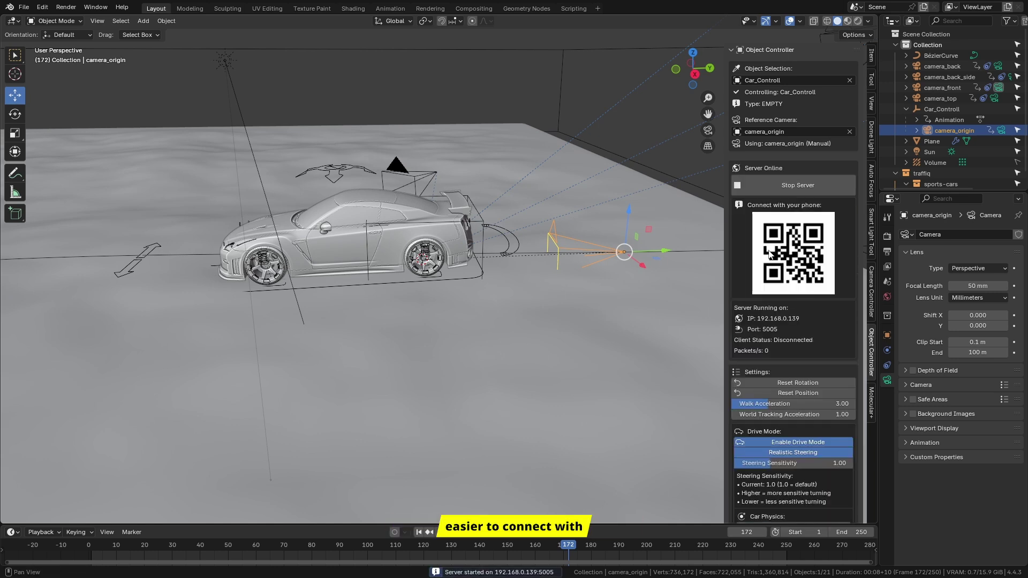
left_click_drag(724, 262, 730, 262)
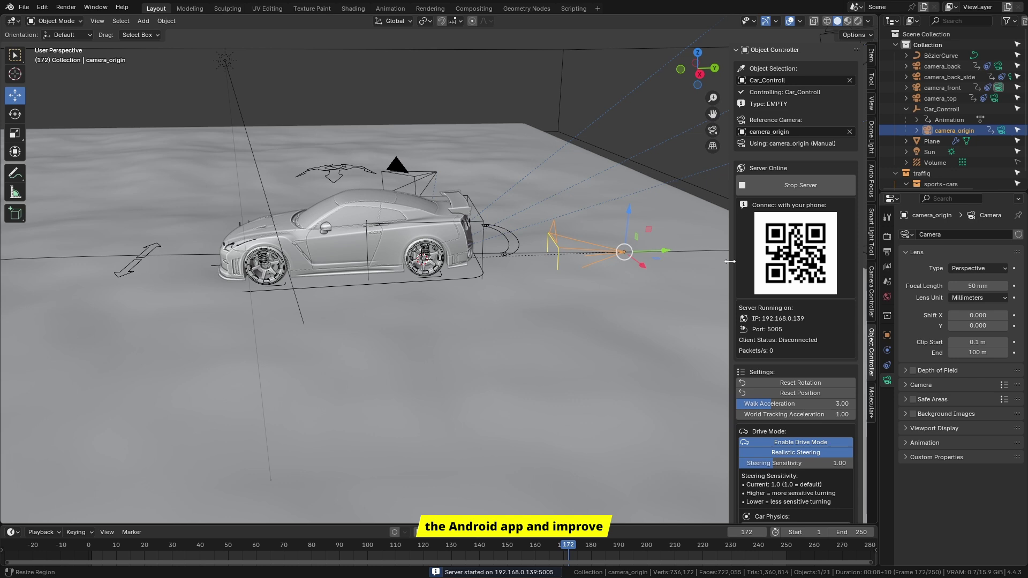
Enable Drive Mode for the controlled object and bring its car physics settings into view
scroll(770, 258, "down", 6)
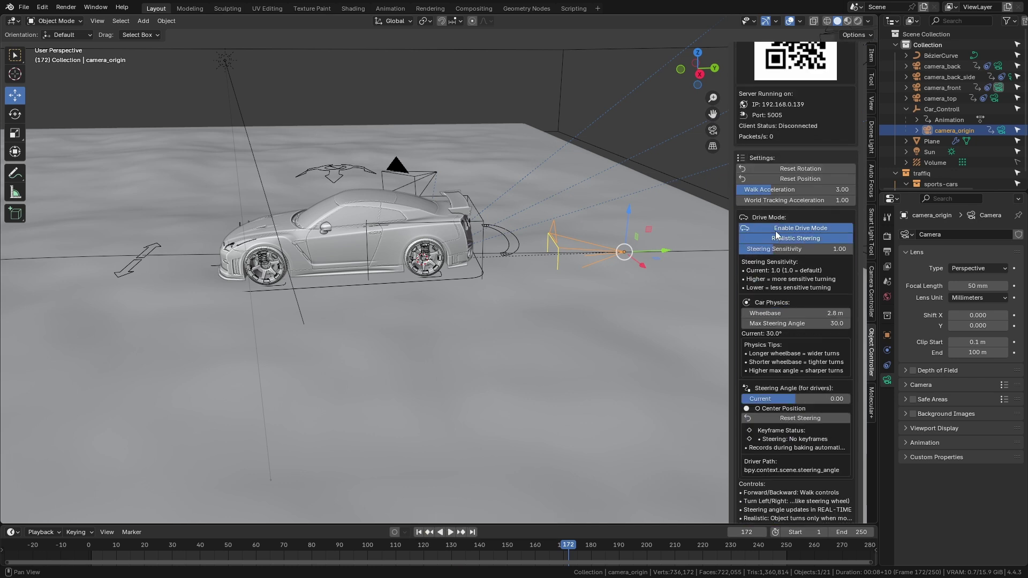
scroll(788, 236, "up", 5)
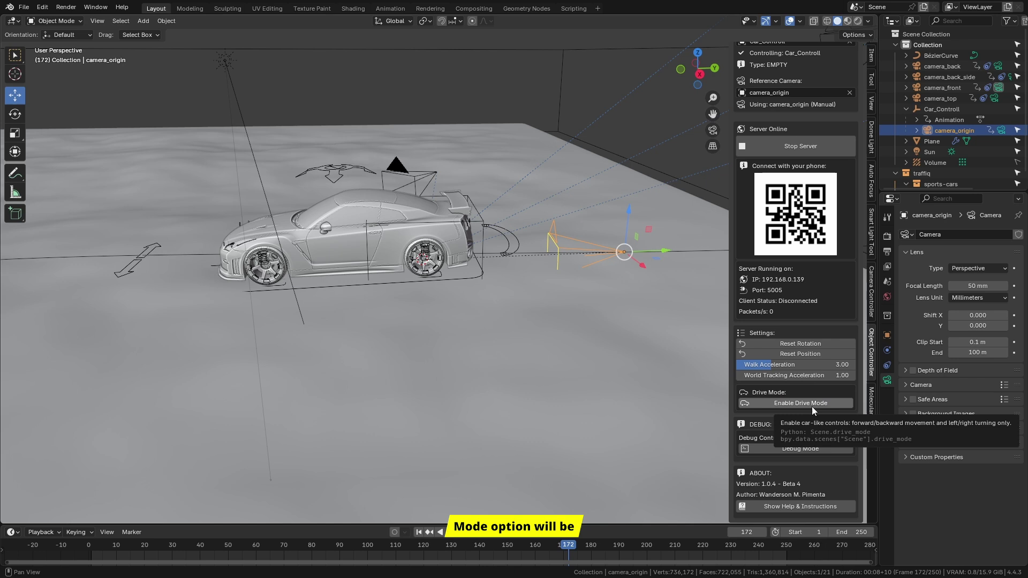
left_click(830, 406)
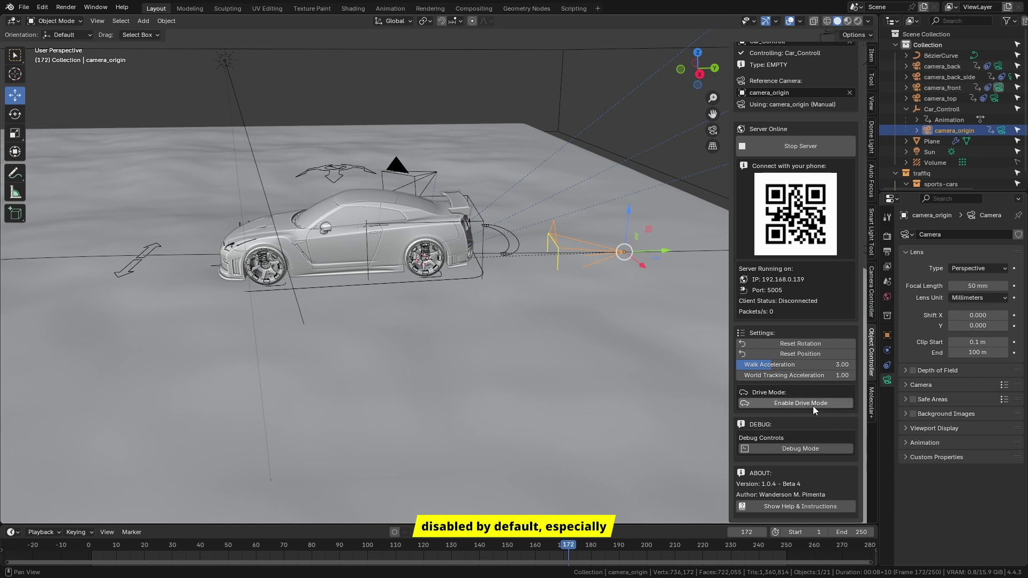
scroll(809, 442, "down", 6)
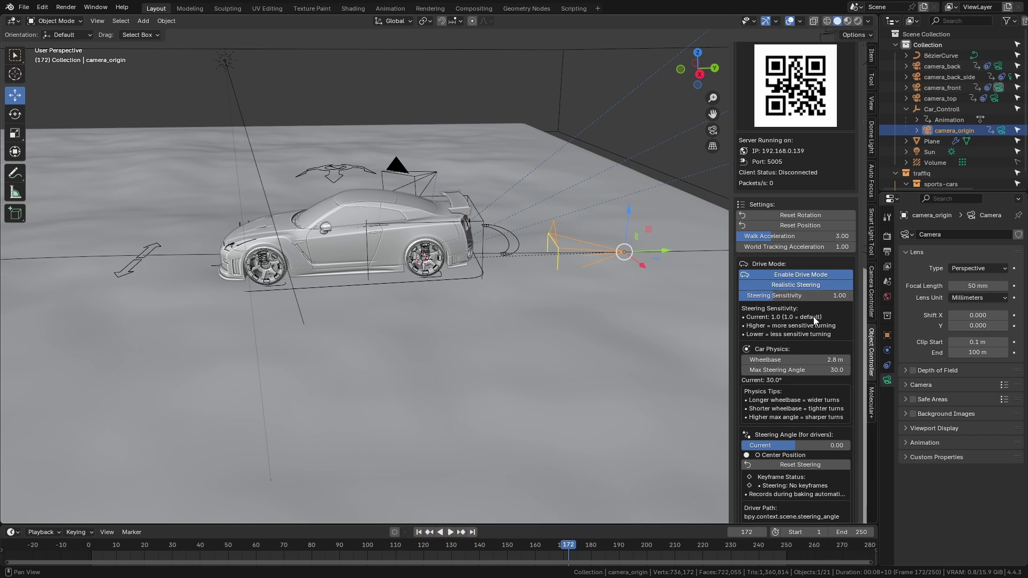
scroll(814, 317, "down", 4)
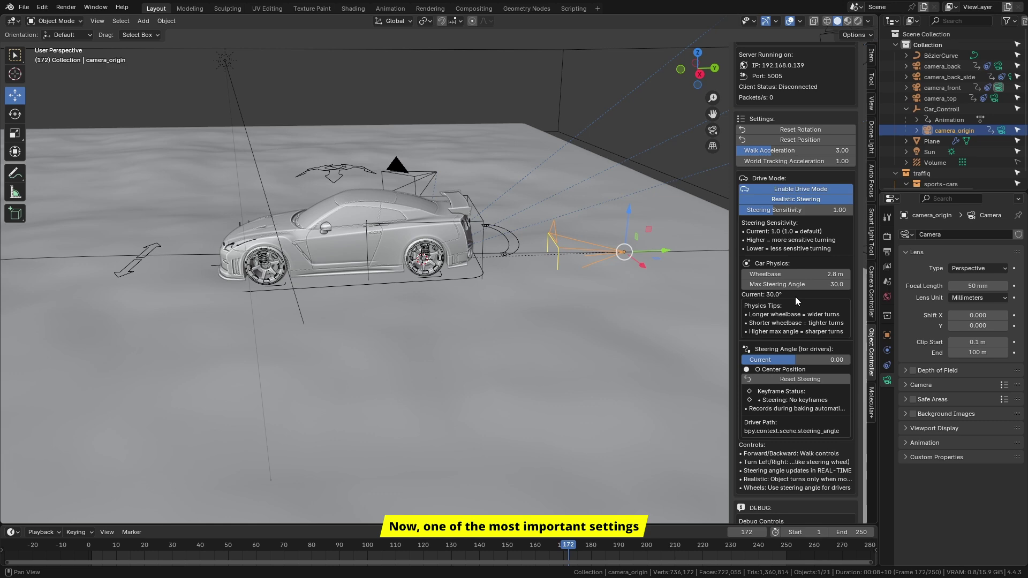
Measure the distance between the car's rear and front axles in the right orthographic view, then return to the Move tool
left_click(699, 74)
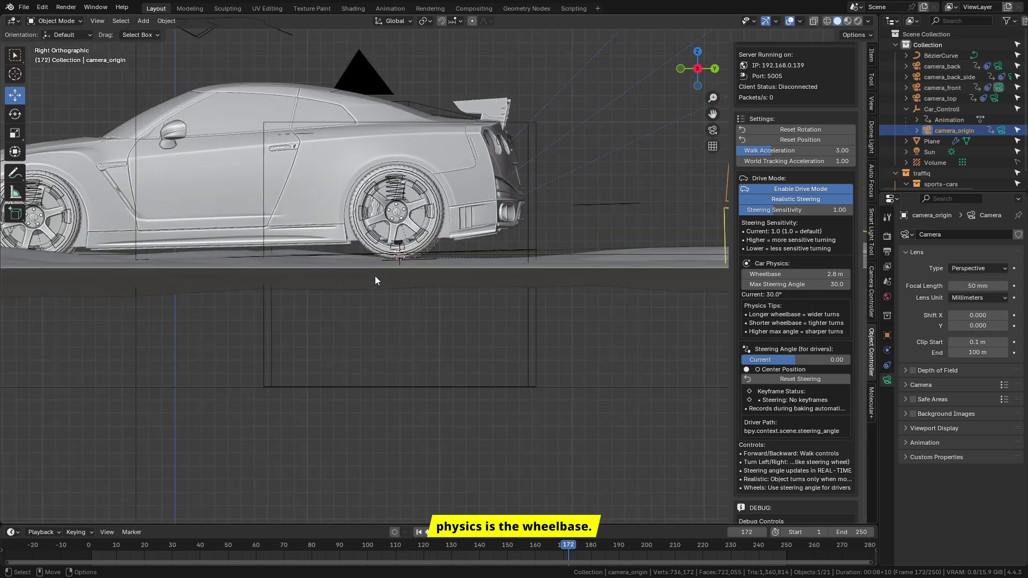
scroll(428, 276, "up", 3)
middle_click_drag(485, 282, 647, 304, "shift")
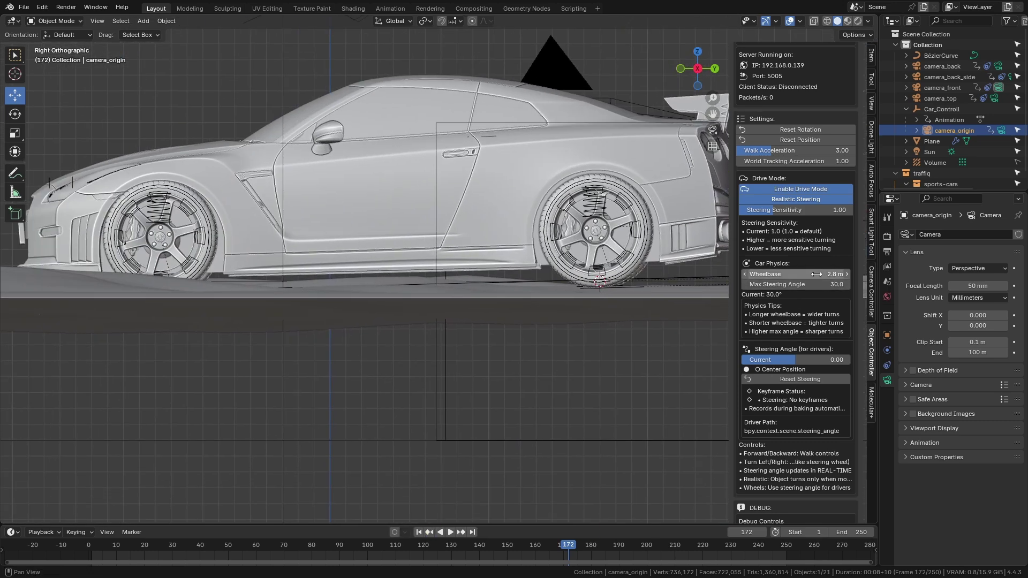
left_click(768, 275)
key("Return")
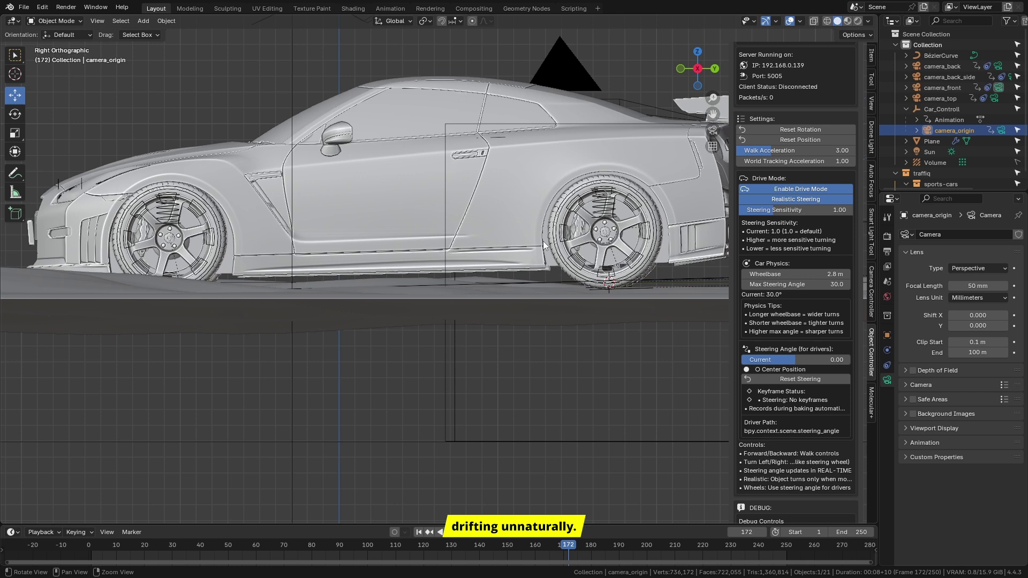
left_click(15, 192)
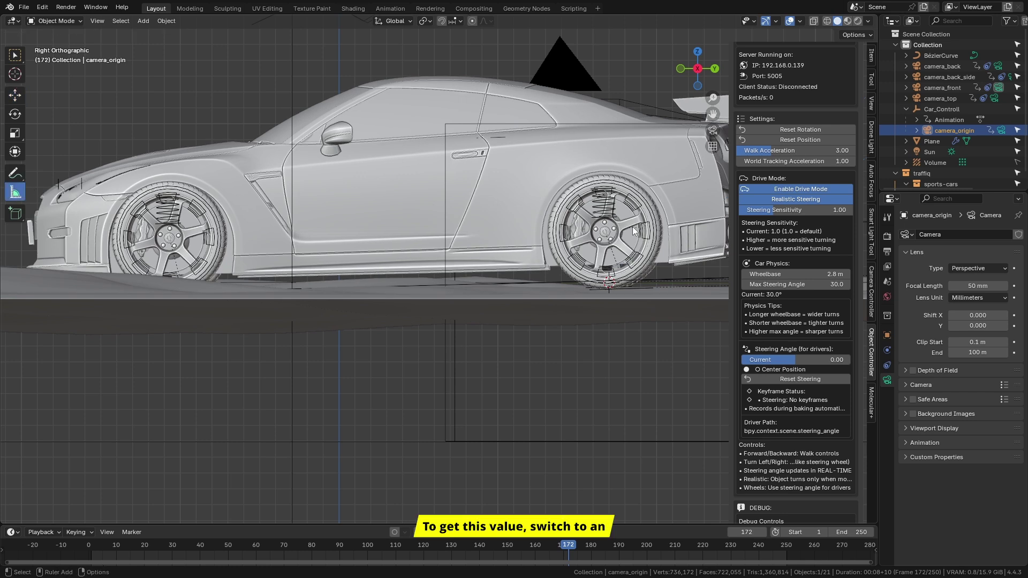
left_click_drag(604, 235, 169, 238)
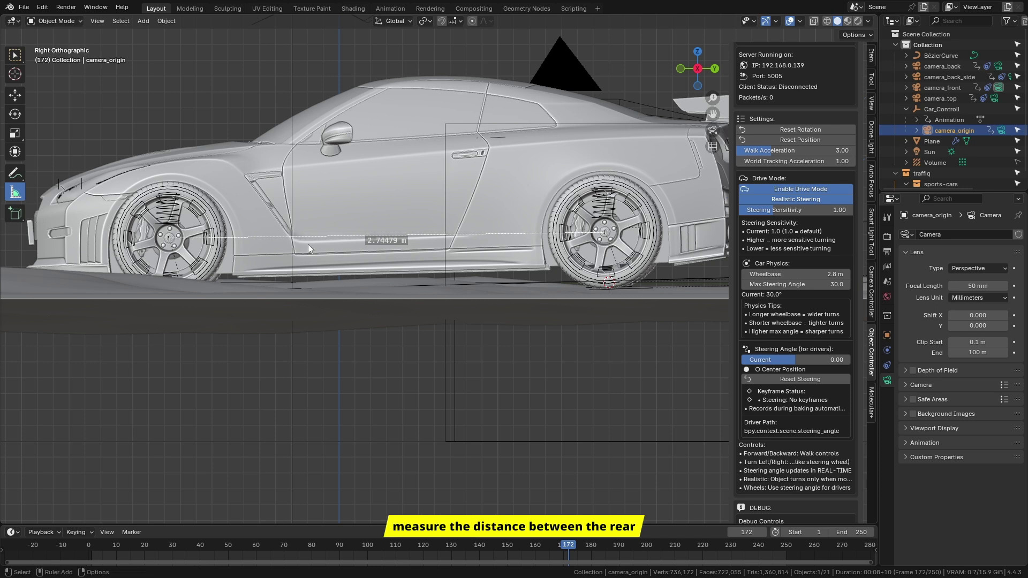
key("shift+space")
key("g")
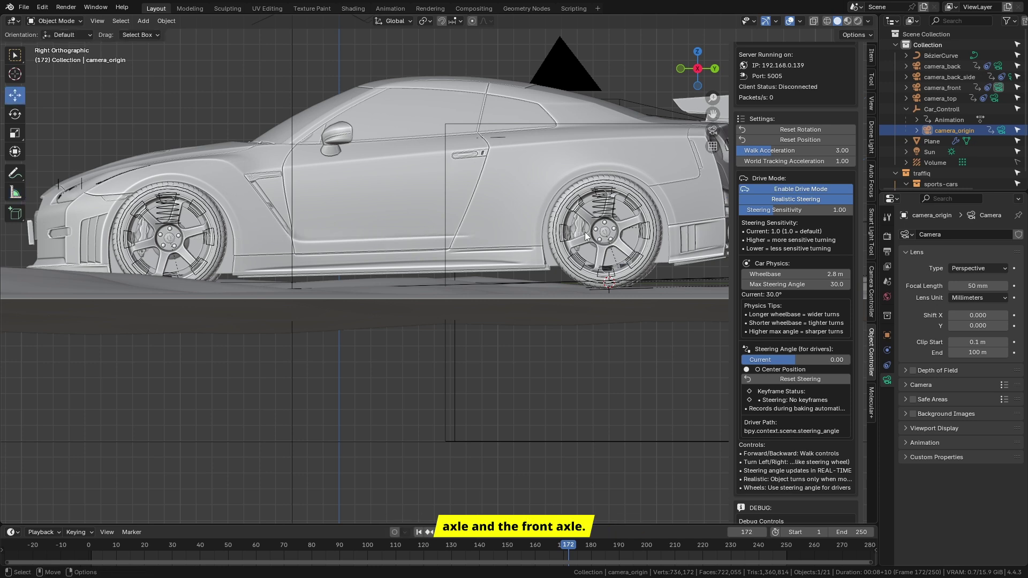
Set the wheelbase in the car physics settings to 2.8 m
left_click(771, 274)
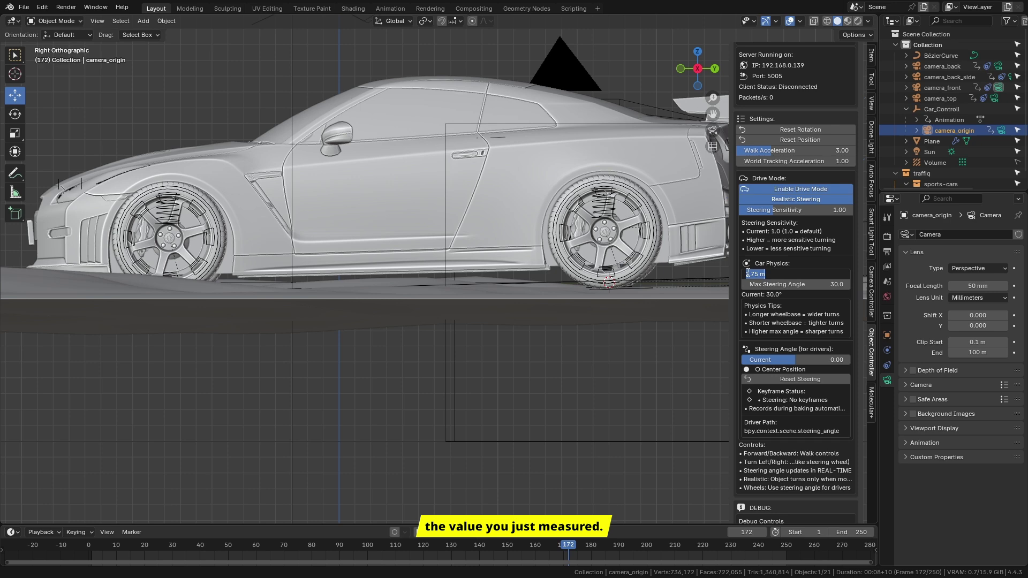
type("2.8")
key("Return")
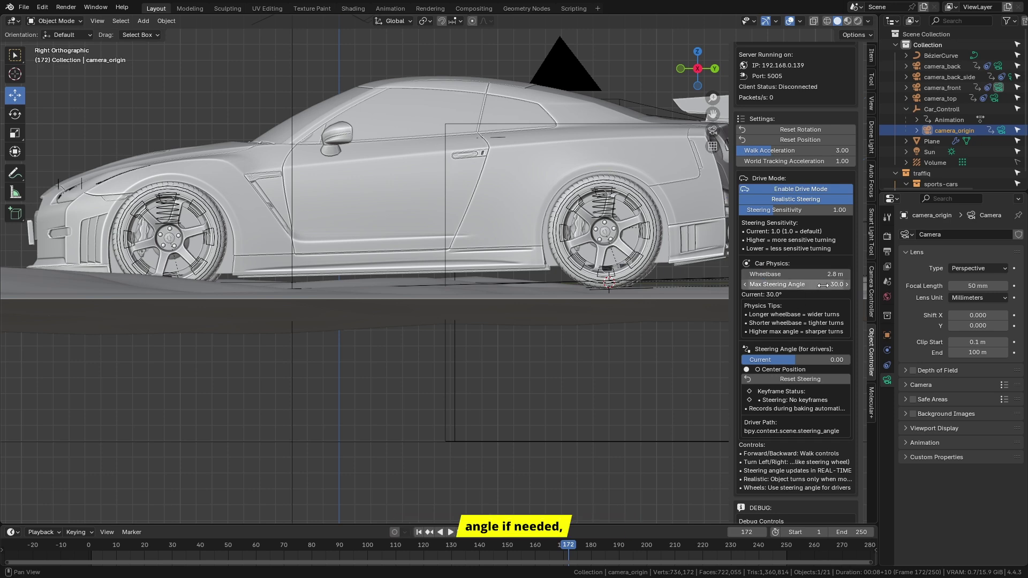
Examine the add-on's current steering angle and the car's front wheels while steering from the connected phone
scroll(556, 268, "down", 2)
scroll(556, 268, "down", 1)
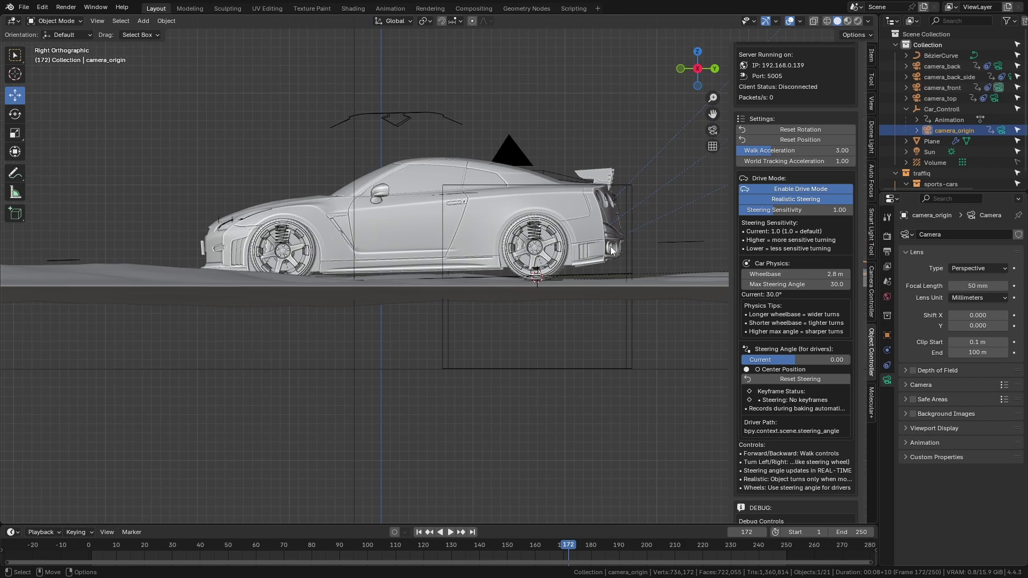
middle_click_drag(613, 251, 512, 250)
scroll(535, 264, "down", 2)
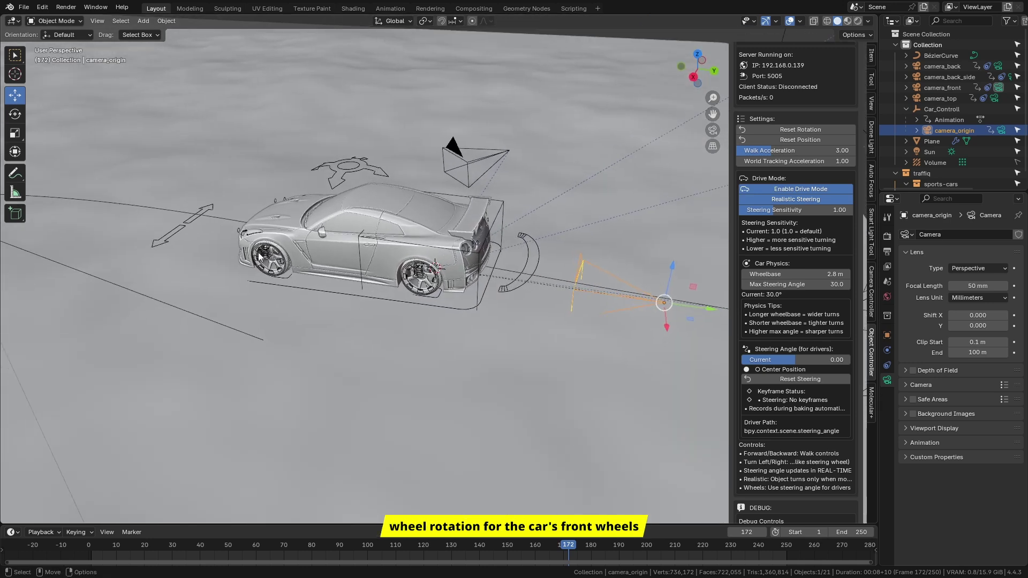
scroll(806, 345, "down", 3)
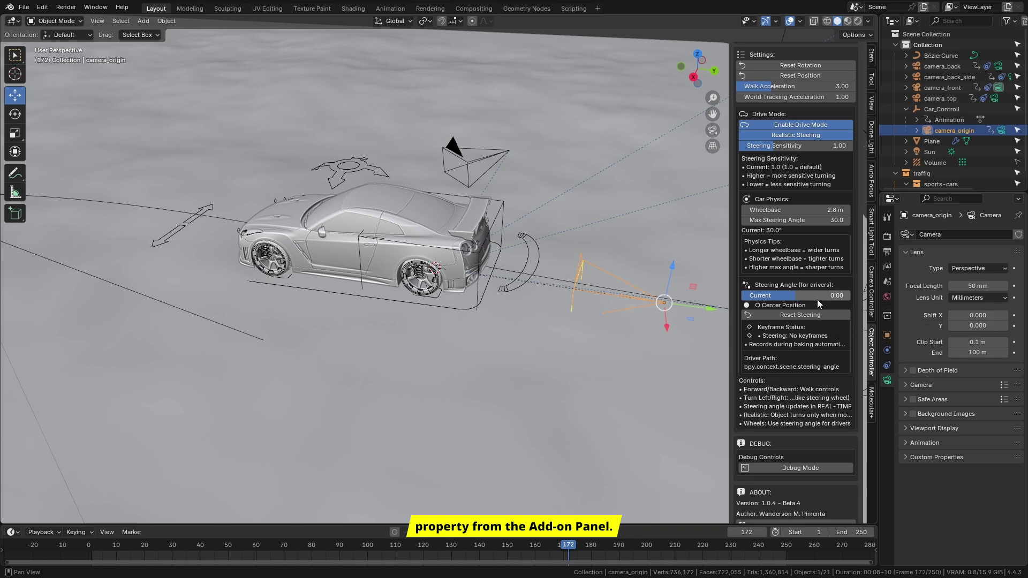
scroll(793, 300, "up", 3)
scroll(797, 318, "up", 5)
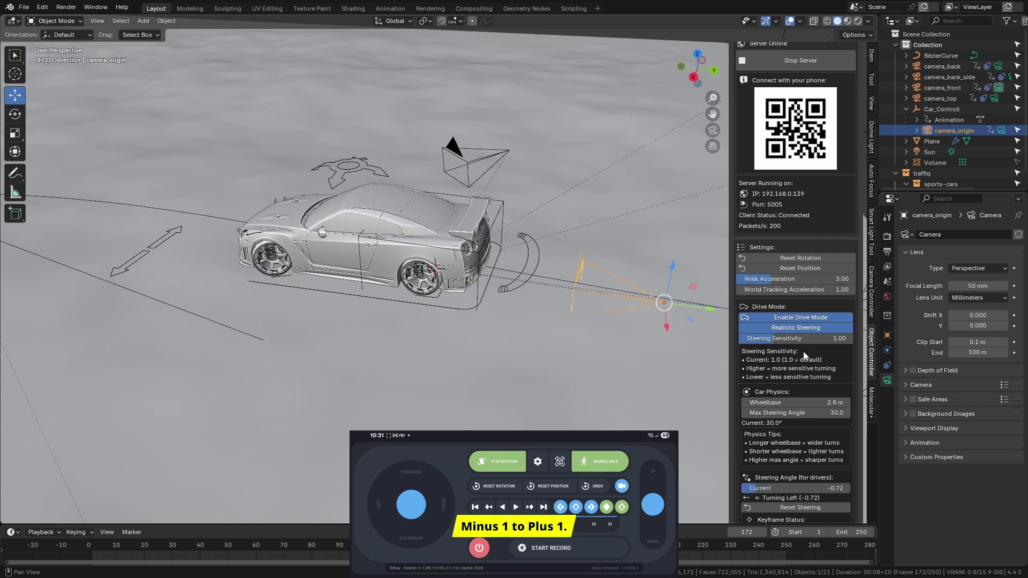
scroll(803, 351, "down", 5)
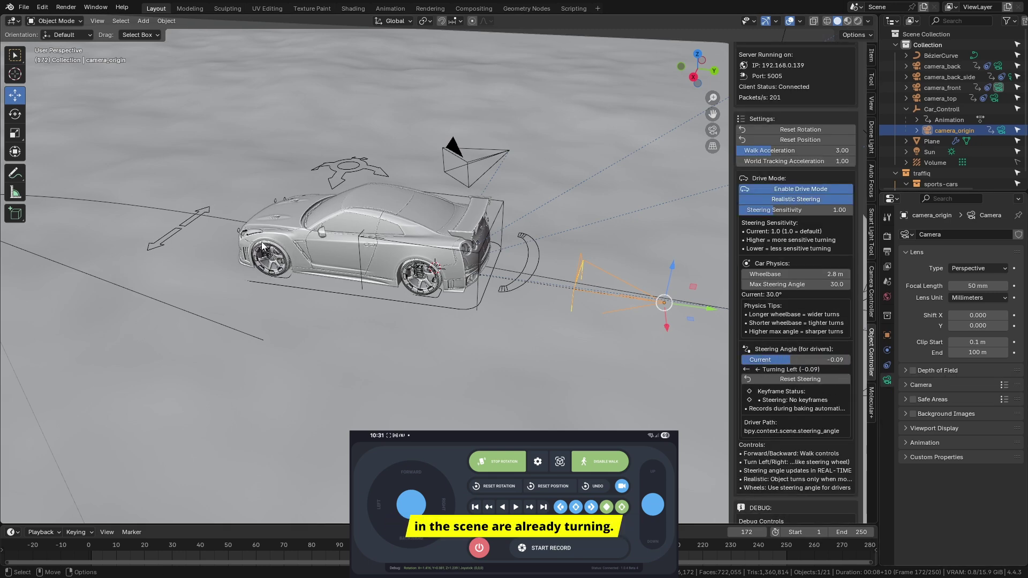
scroll(253, 244, "up", 4)
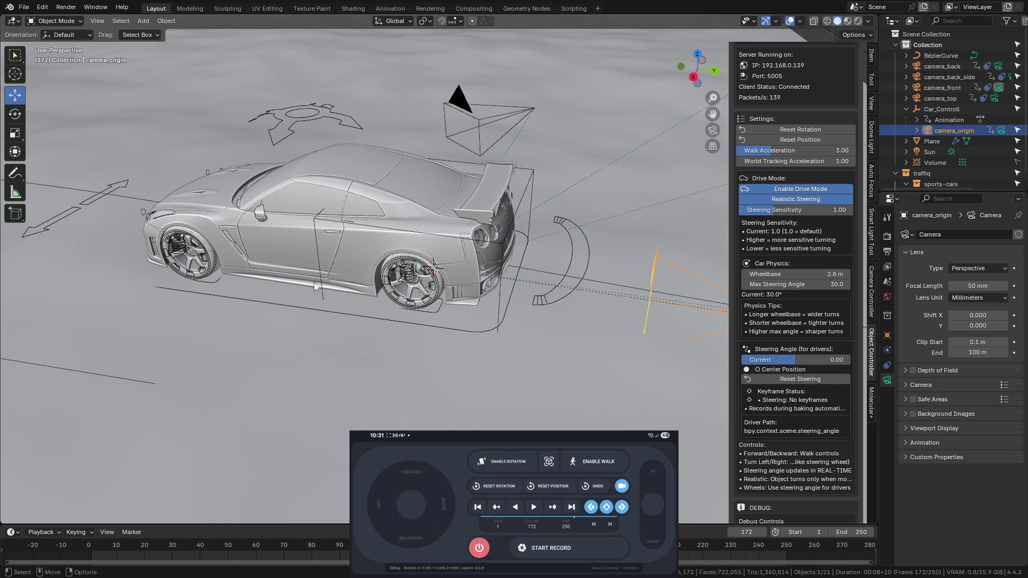
Copy the add-on's current steering angle property as a new driver
right_click(798, 361)
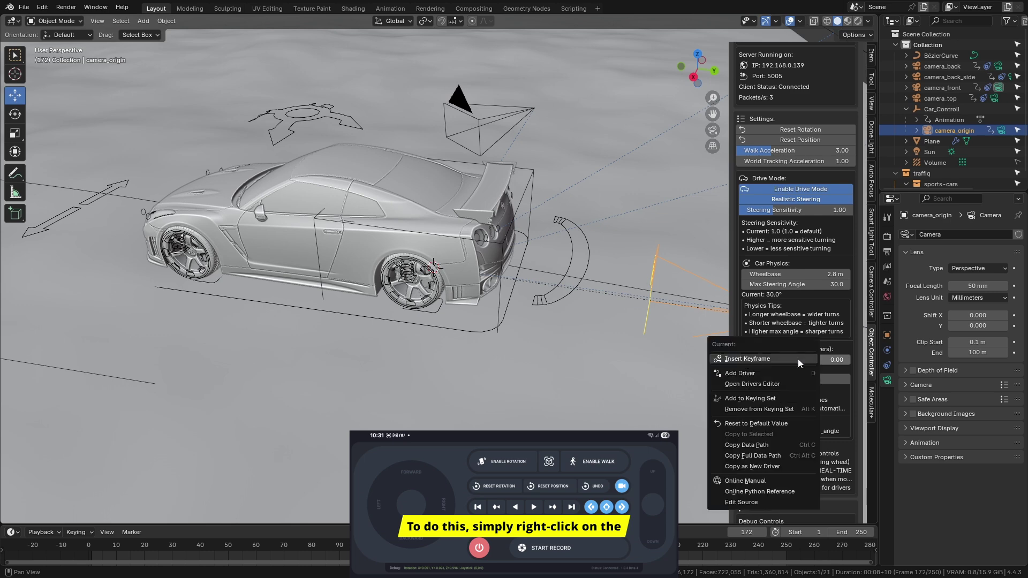
left_click(768, 467)
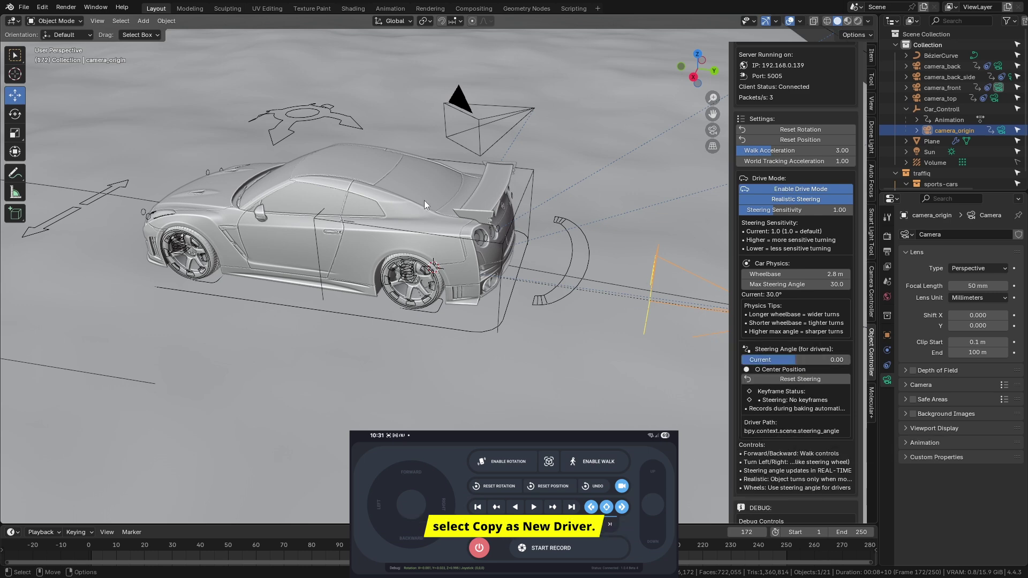
middle_click_drag(290, 213, 410, 219)
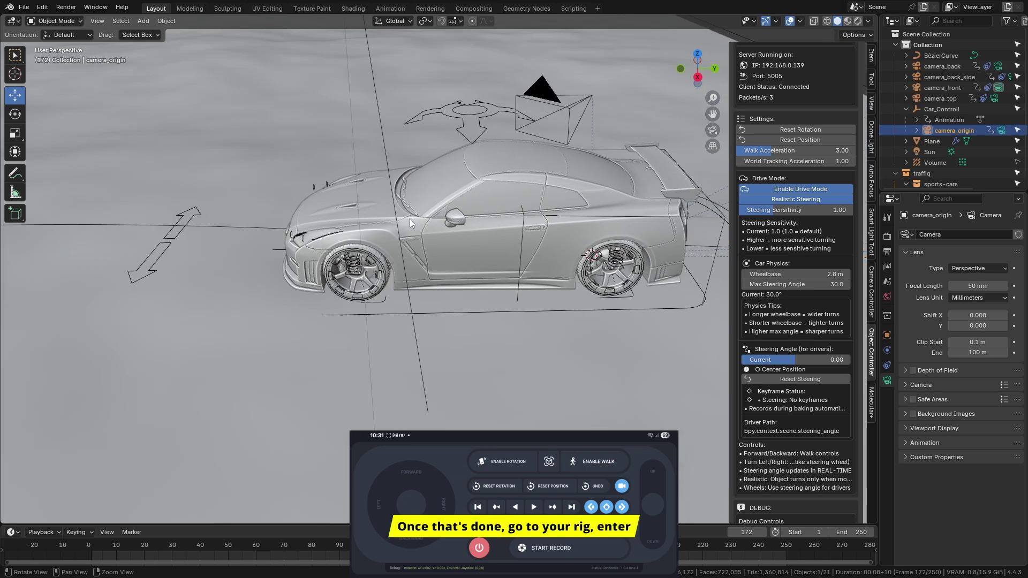
Select the car rig's Steering bone in Pose Mode and display its transform properties
left_click(170, 237)
key("ctrl+Tab")
left_click(171, 240)
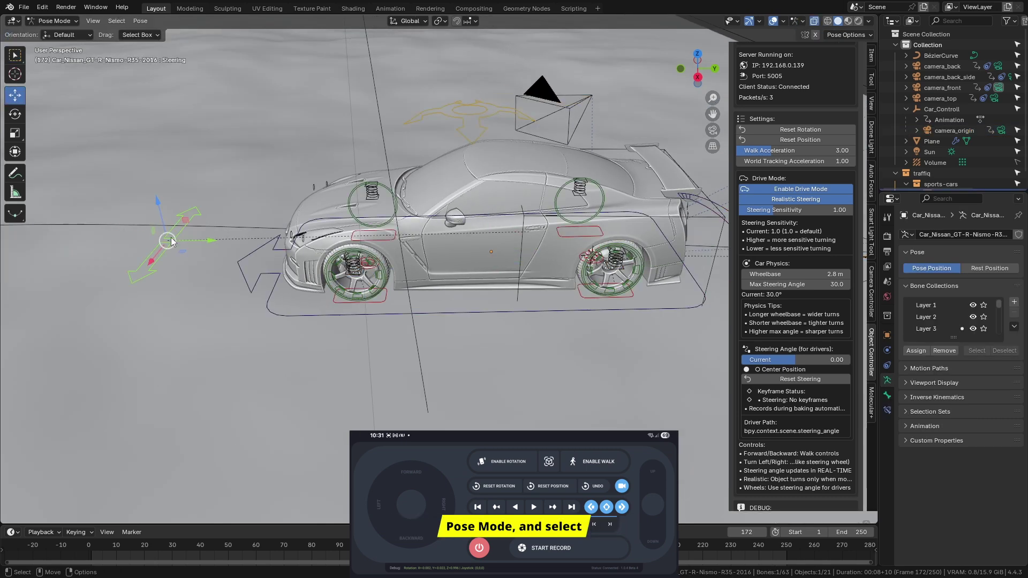
scroll(870, 56, "up", 10)
left_click(871, 55)
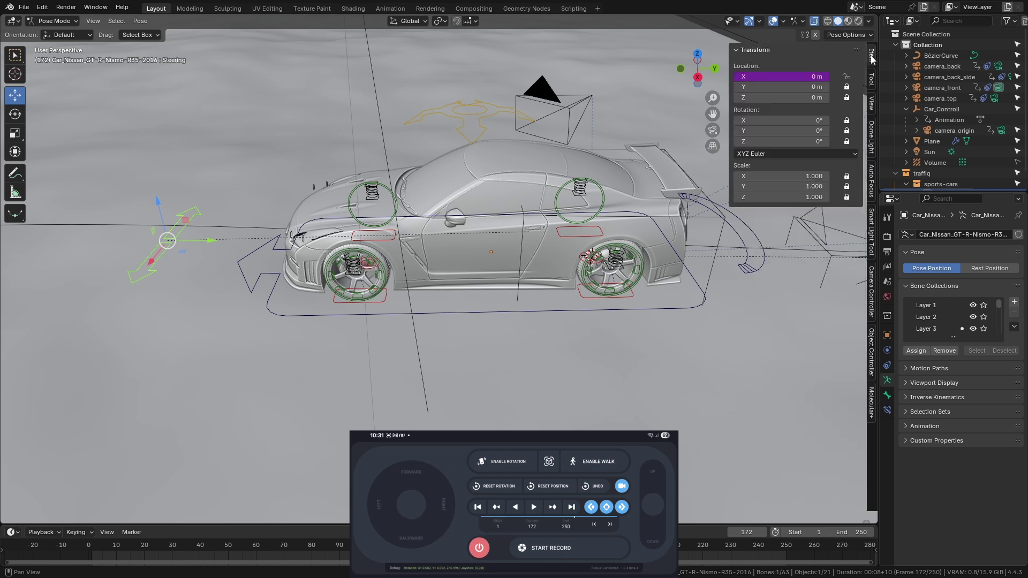
Check the driver options available for the Steering bone's X location
right_click(795, 77)
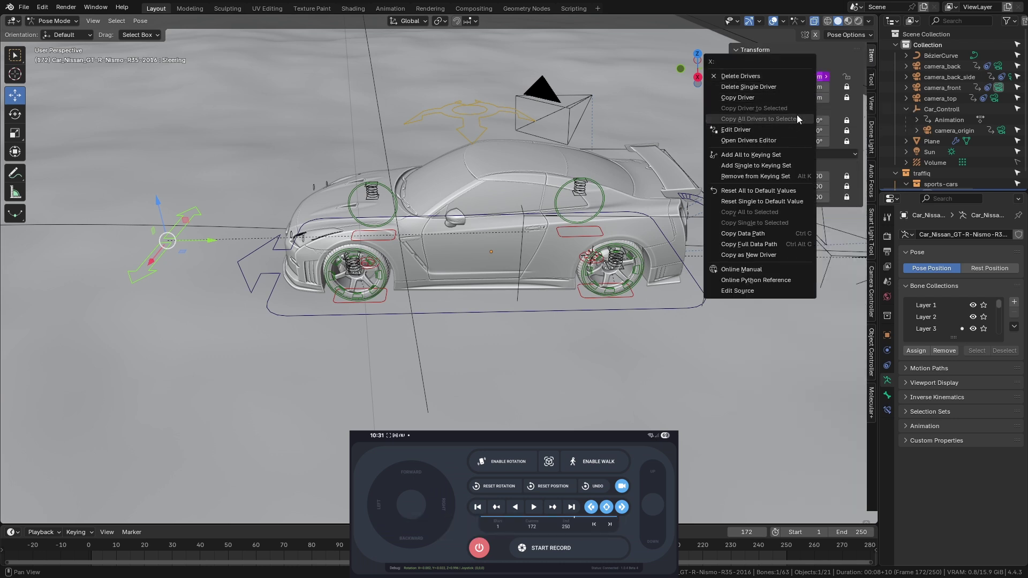
key("Escape")
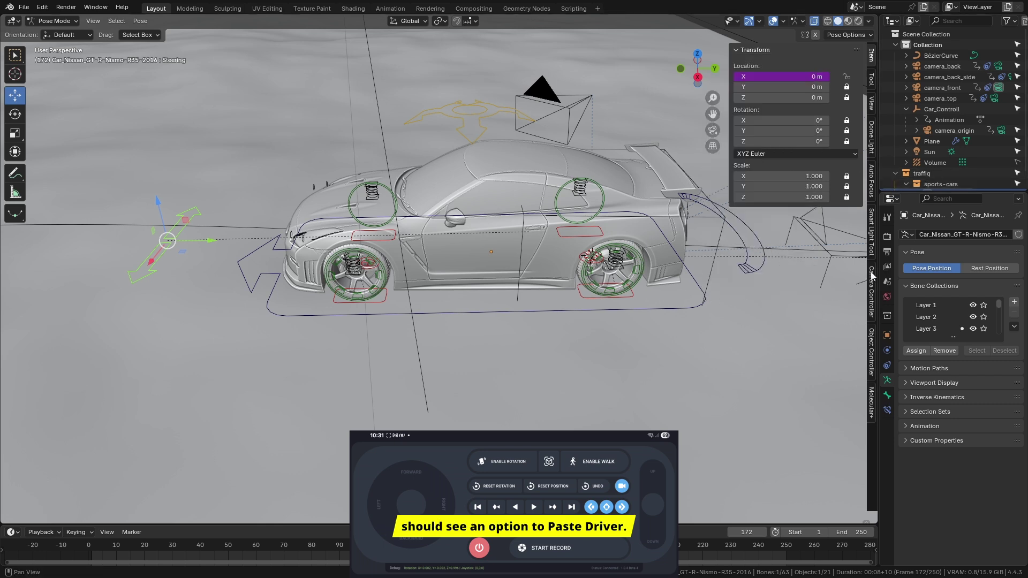
right_click(791, 76)
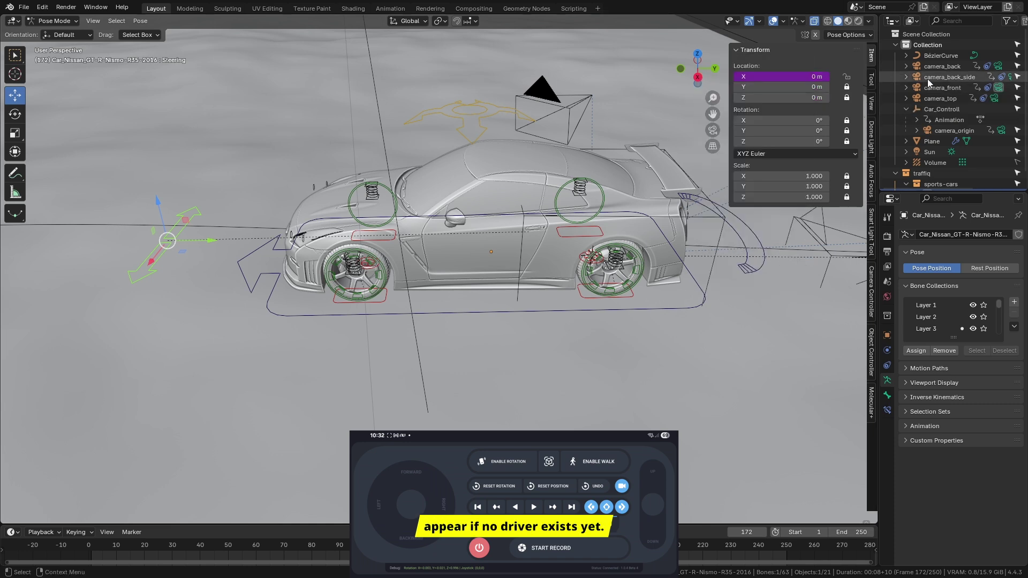
right_click(799, 76)
left_click(739, 130)
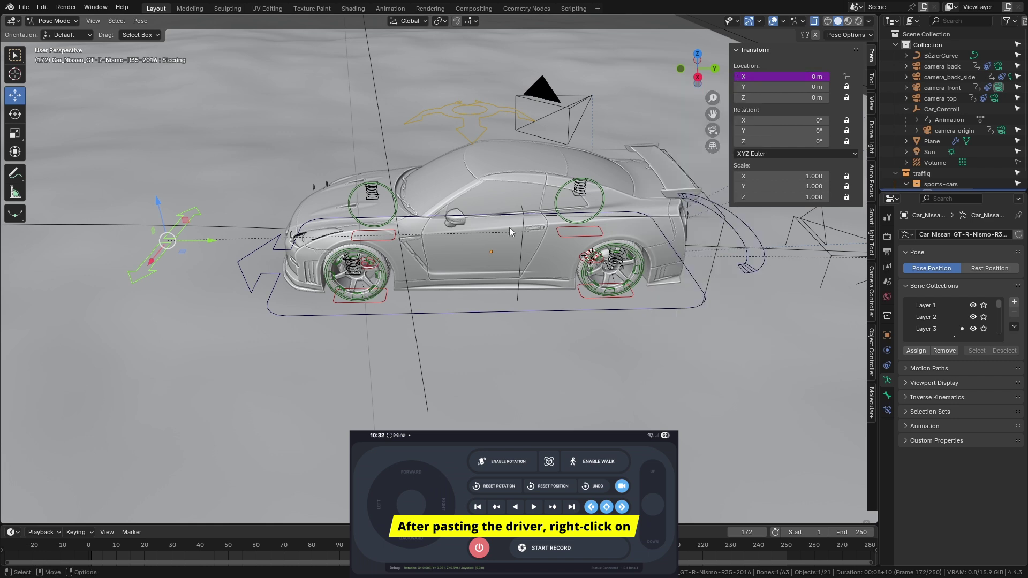
Open the Steering bone's X location driver for editing and examine its type and scripted expression
right_click(763, 80)
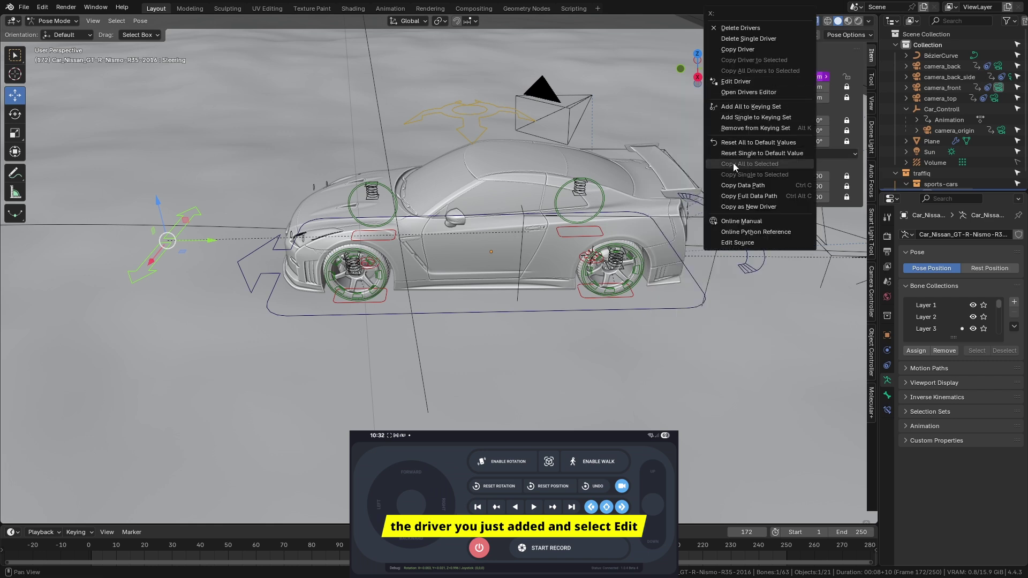
left_click(738, 82)
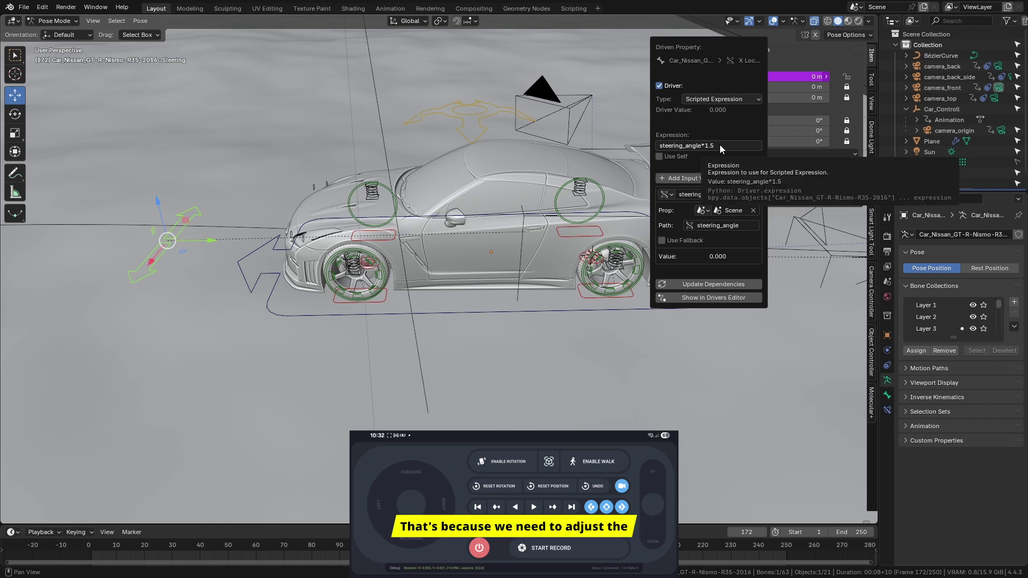
left_click(701, 146)
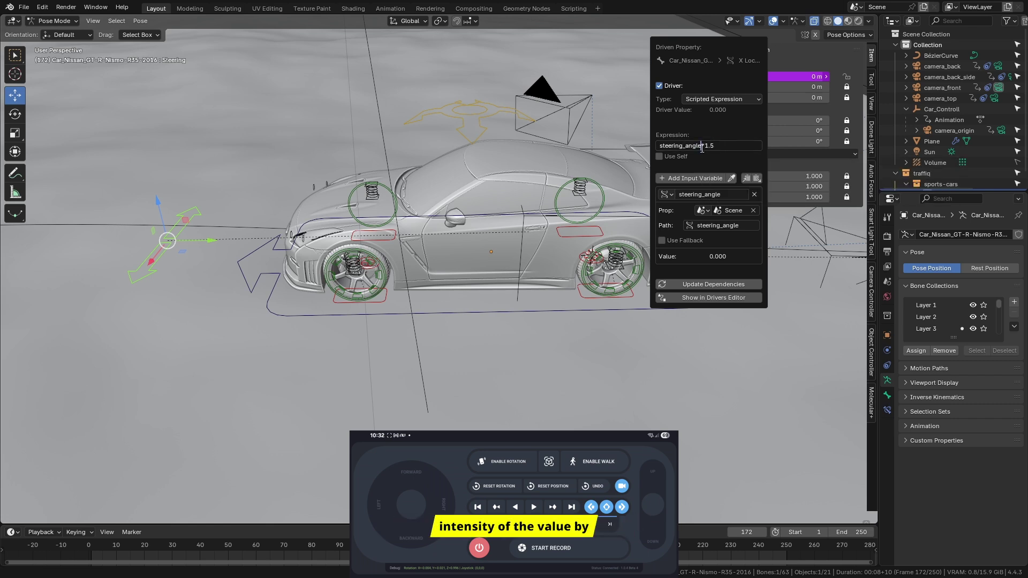
left_click(719, 99)
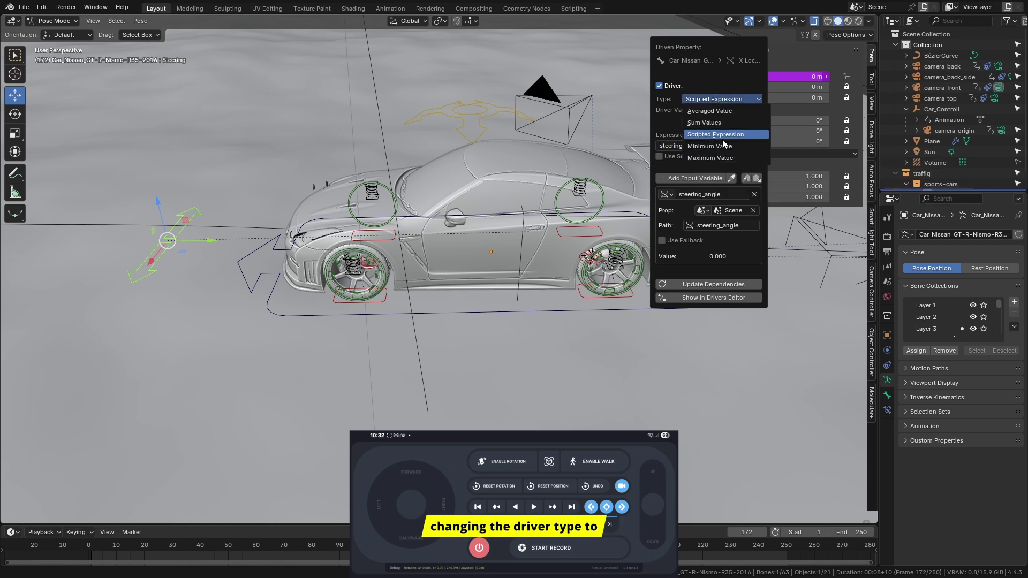
left_click(663, 130)
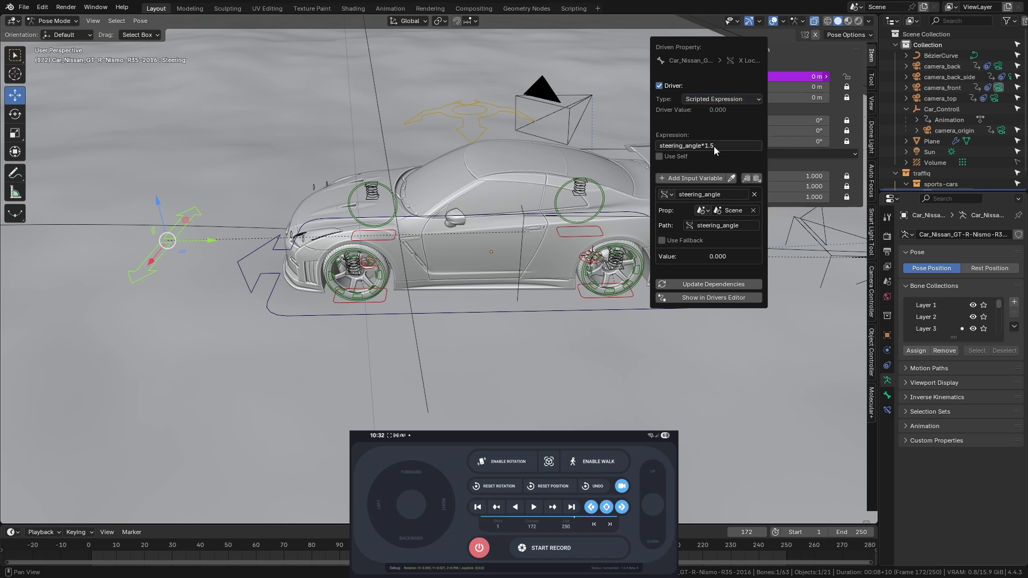
left_click(686, 146)
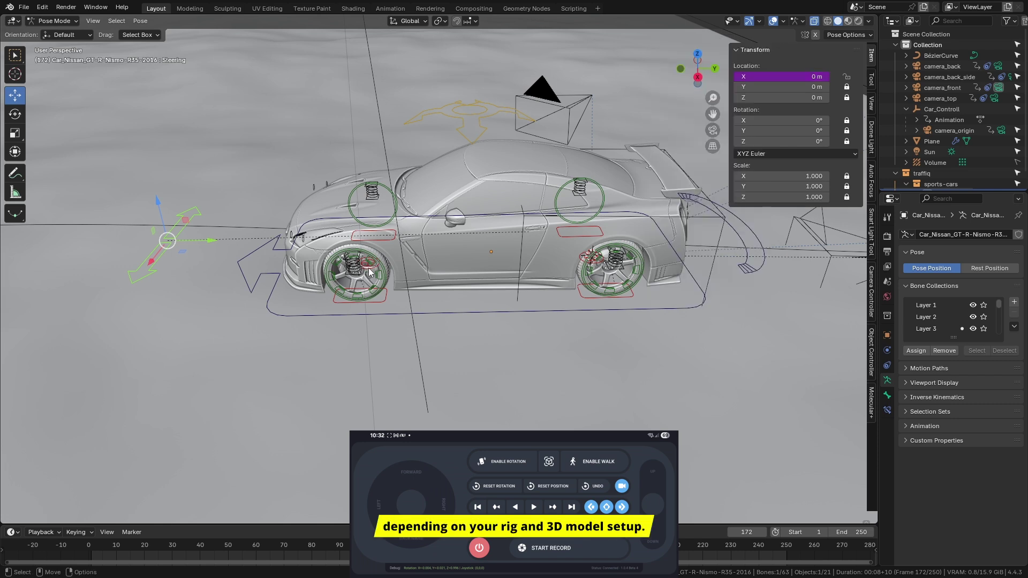
Return to the Object Controller settings and examine the car's movement on the ground plane while driving it from the phone
left_click(873, 361)
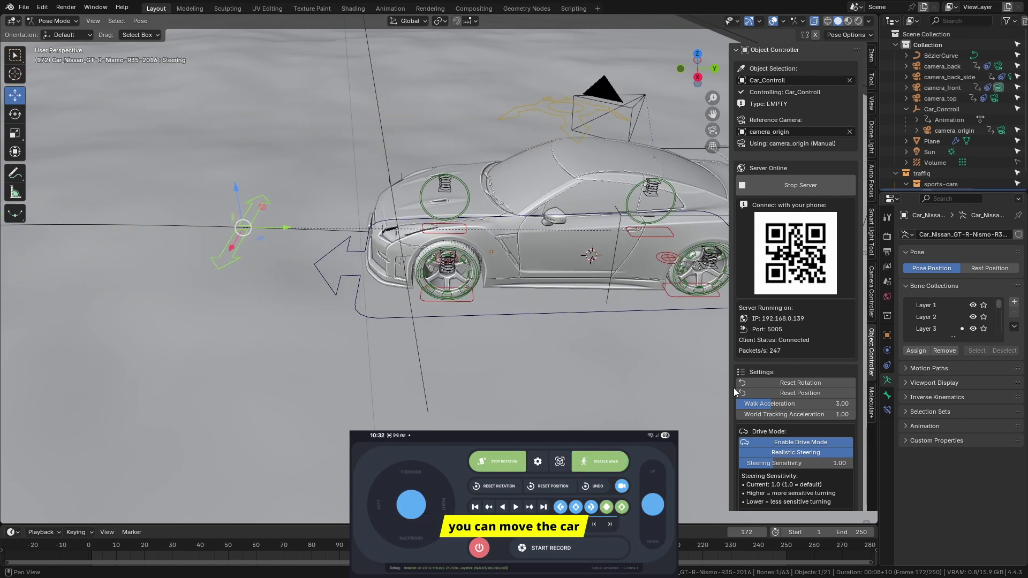
scroll(559, 355, "down", 6)
scroll(558, 355, "down", 4)
scroll(555, 342, "up", 4)
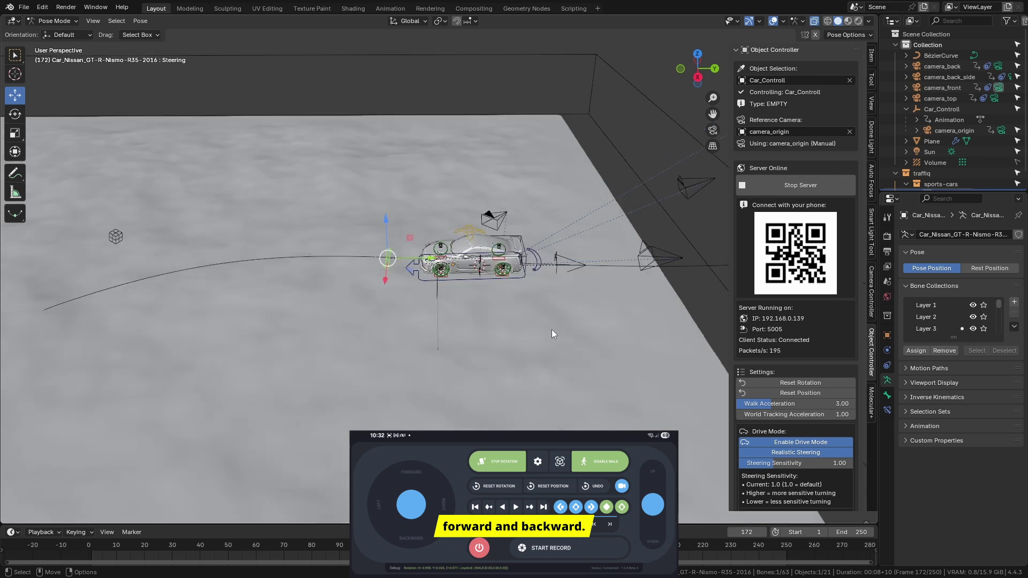